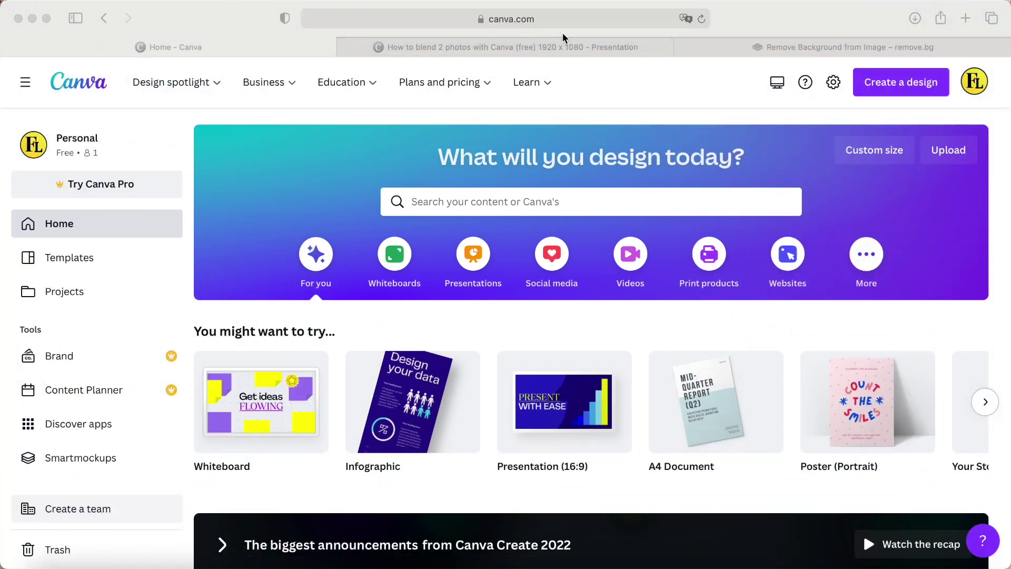
- Switch to the blend-photos presentation and select the sunset hammock photo on page 1
left_click(565, 51)
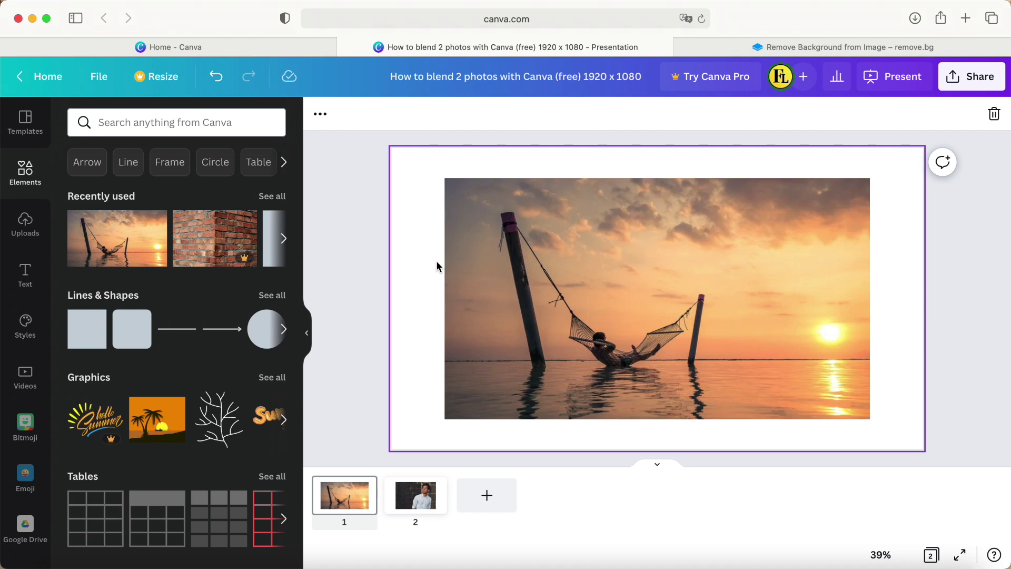
left_click(491, 283)
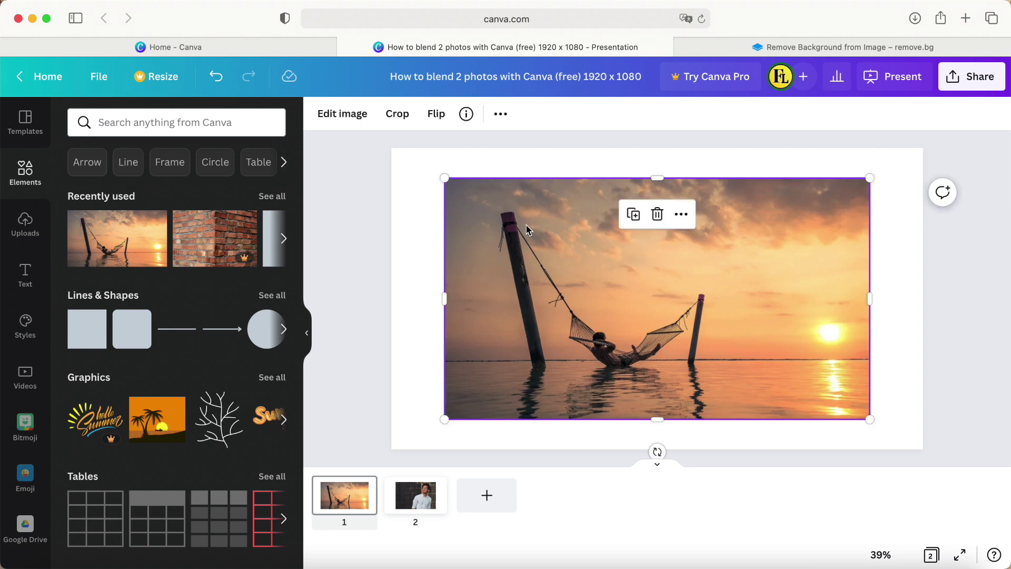
left_click(466, 115)
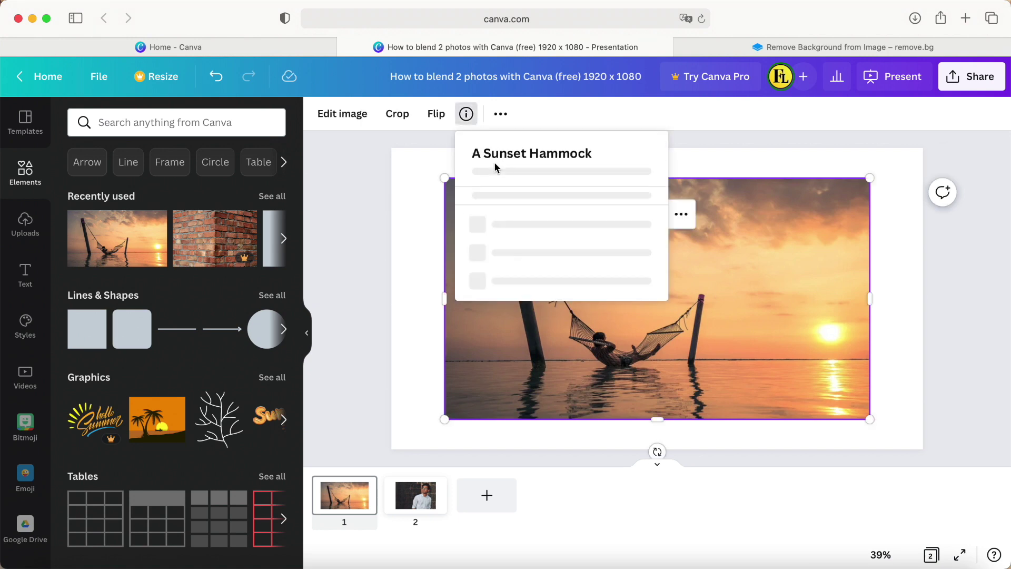
scroll(503, 208, "up", 5)
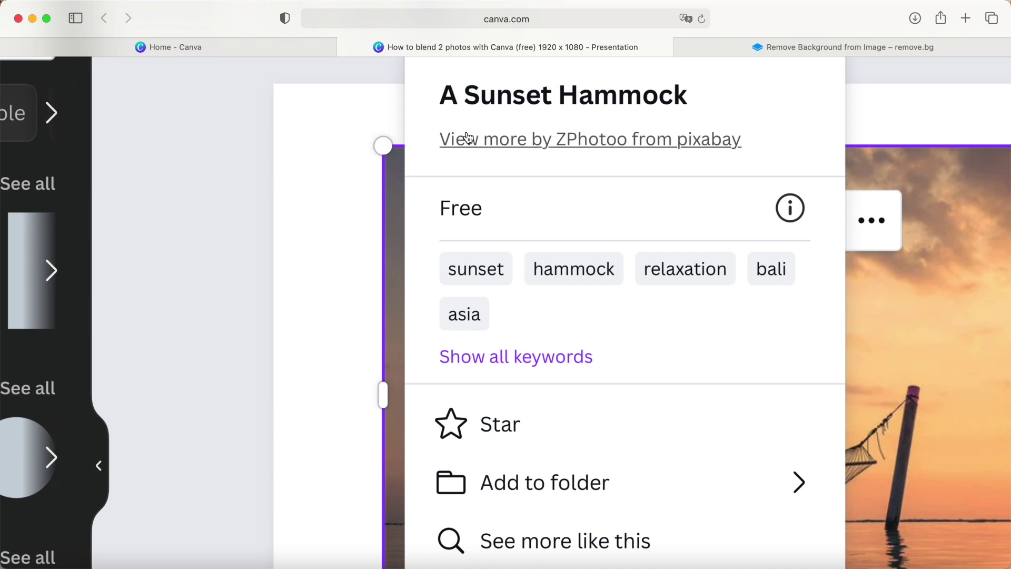
scroll(468, 138, "down", 5)
left_click(430, 226)
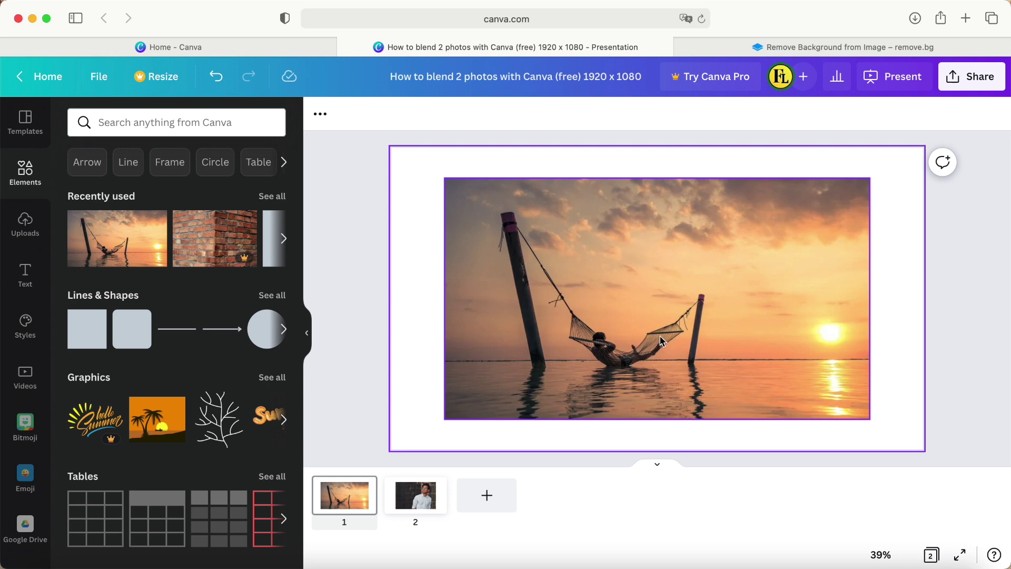
scroll(663, 340, "up", 5)
scroll(663, 337, "down", 5)
left_click(621, 317)
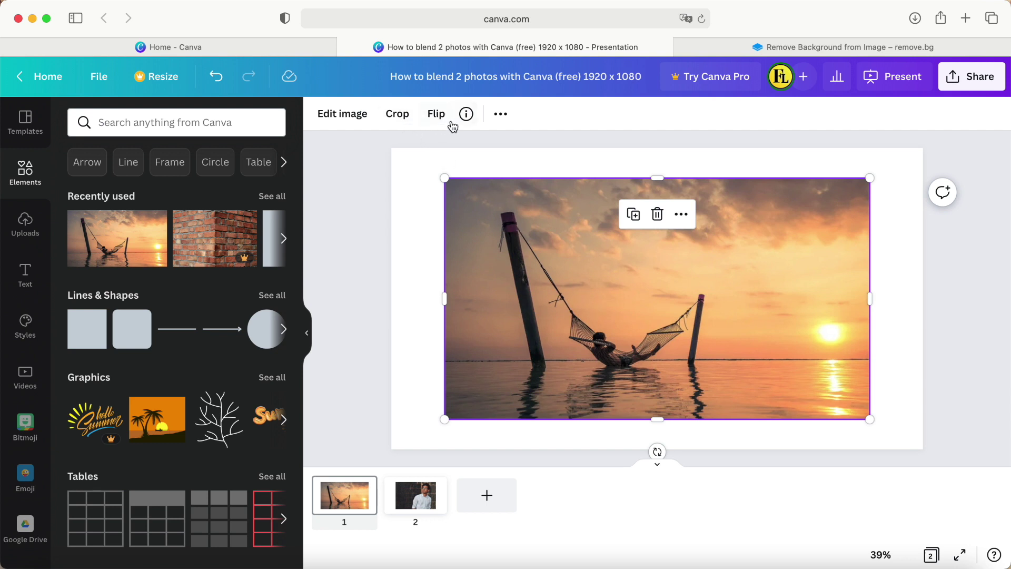
left_click(352, 117)
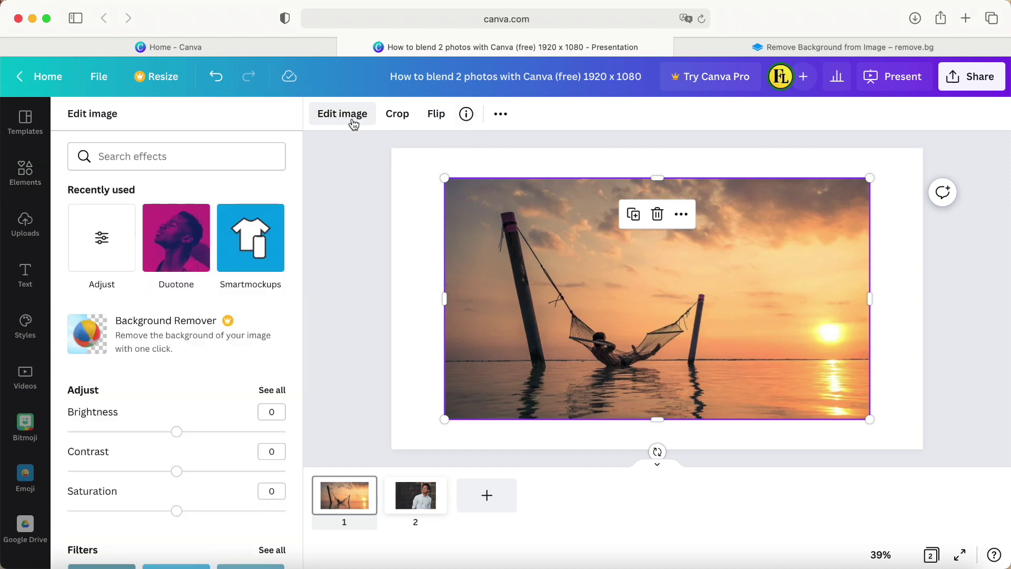
- Adjust the hammock photo to brightness -12, contrast 70 and saturation 30
left_click(267, 391)
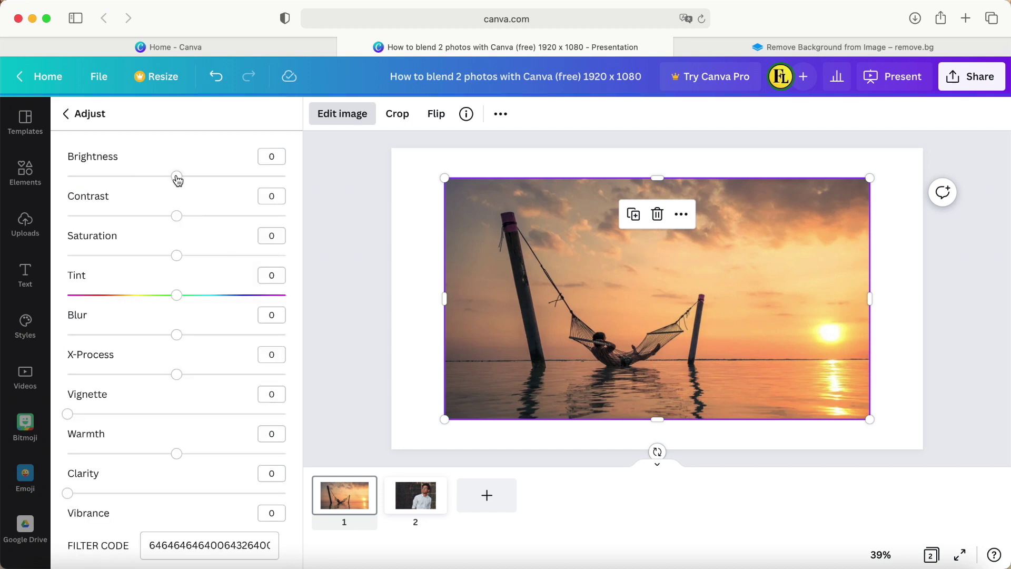
left_click_drag(176, 180, 165, 182)
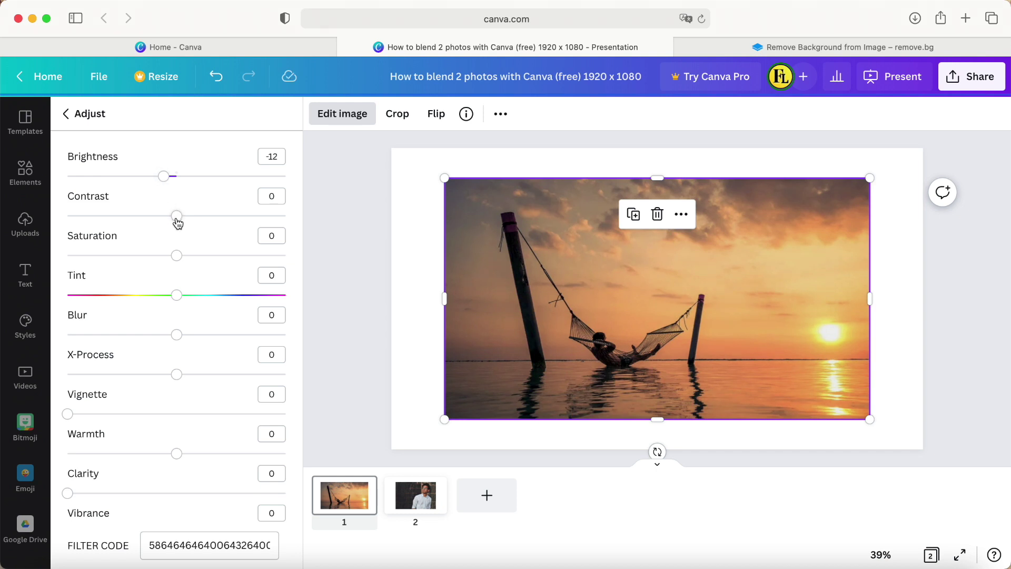
left_click_drag(178, 223, 255, 223)
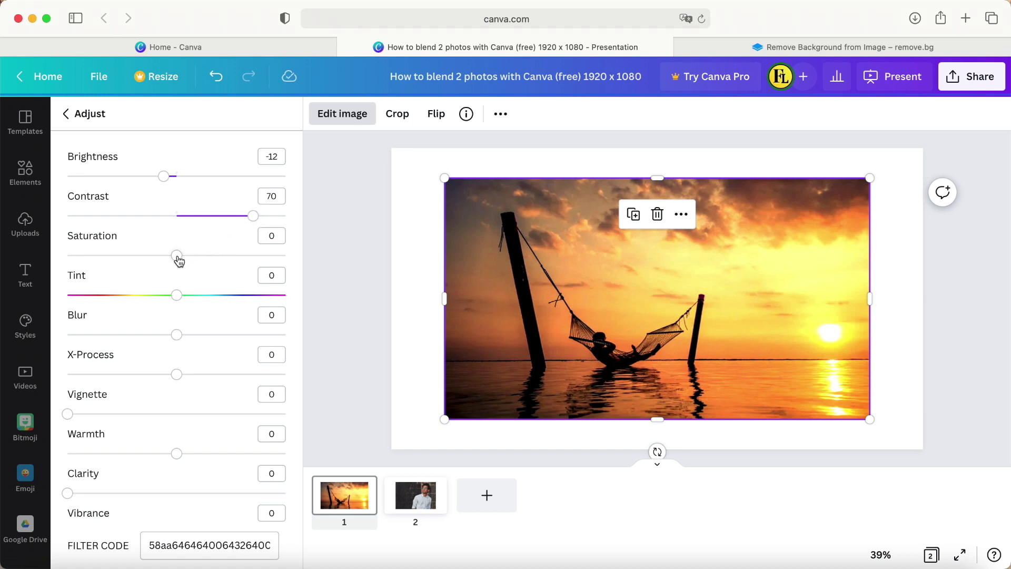
left_click_drag(179, 260, 211, 260)
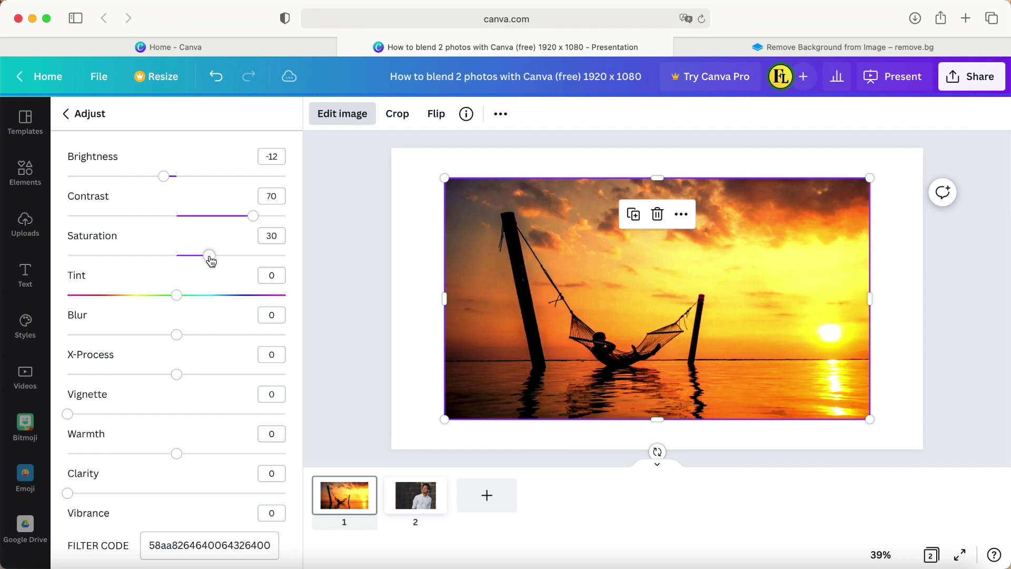
key("Escape")
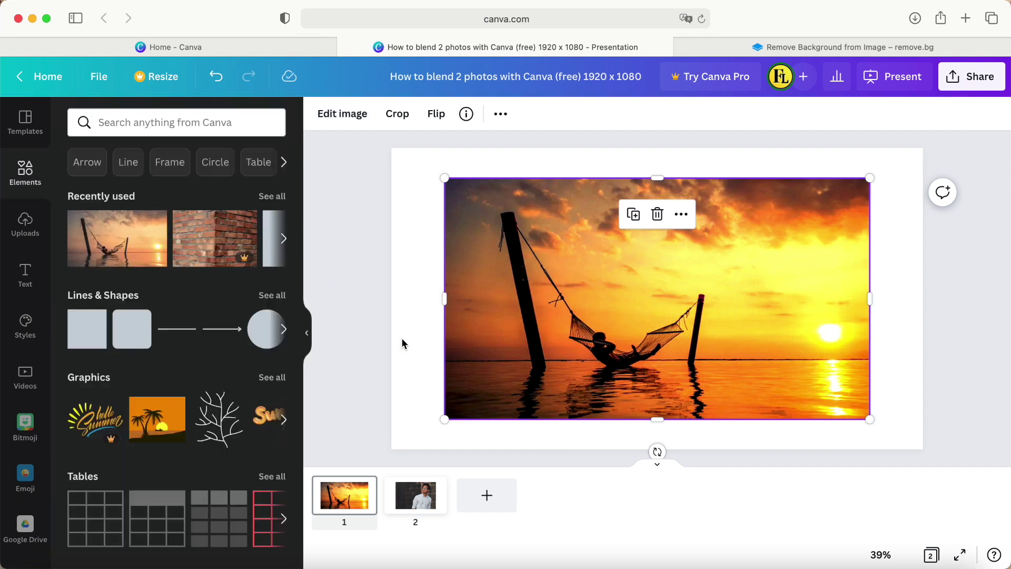
left_click(418, 345)
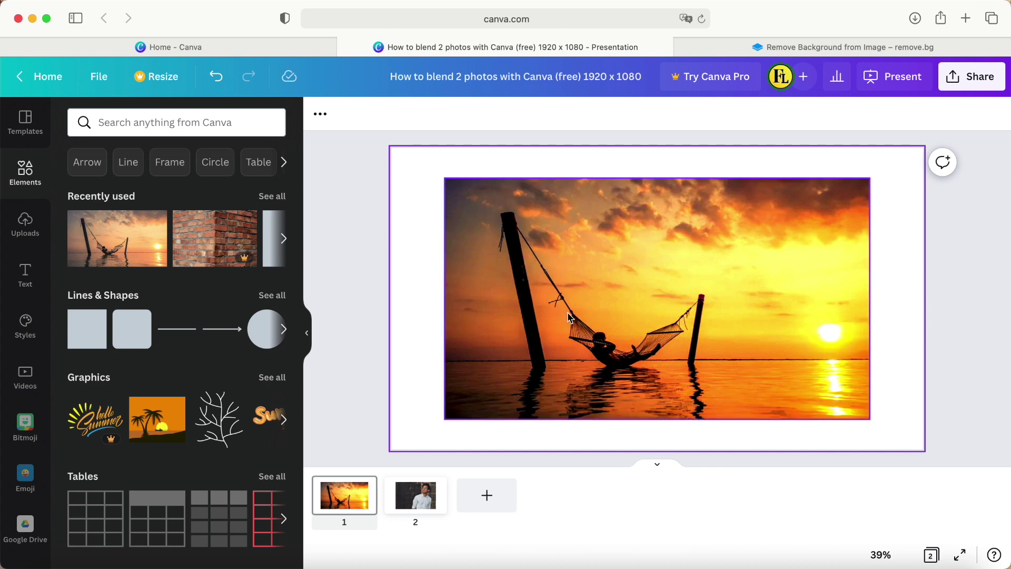
- Set the hammock photo as page 1's background and the brick-wall photo as page 2's background
right_click(509, 296)
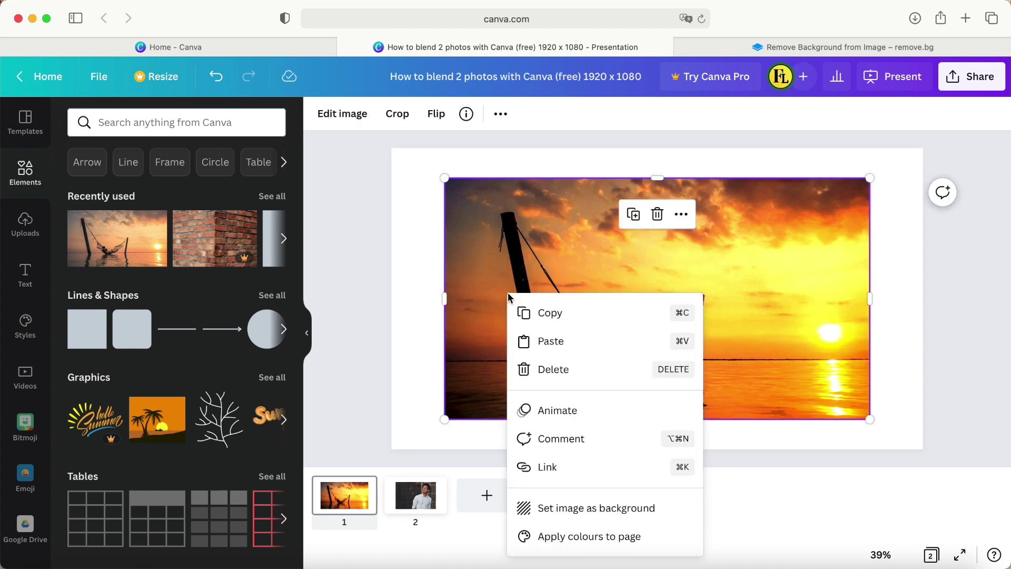
left_click(562, 509)
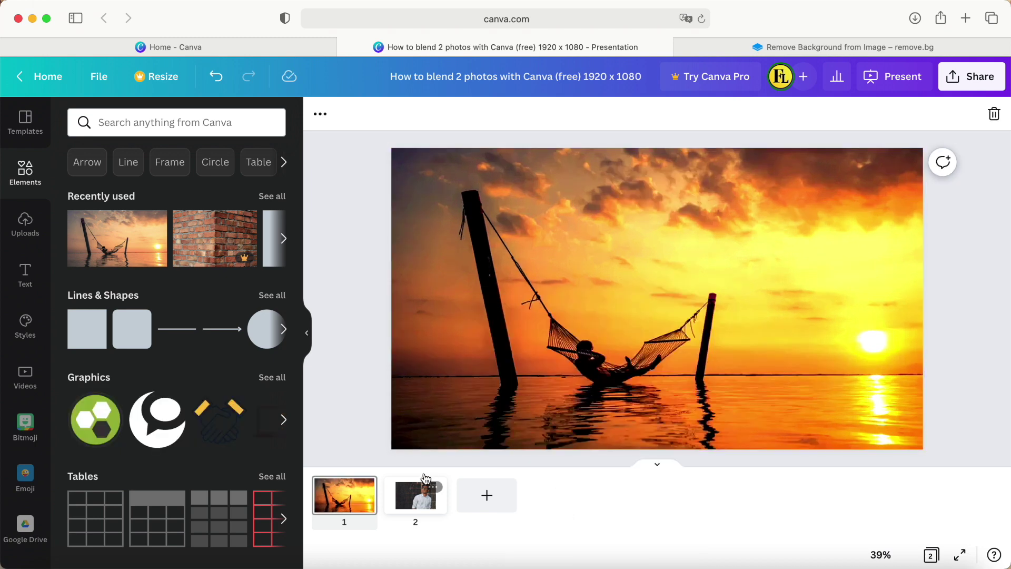
left_click(416, 494)
left_click(615, 275)
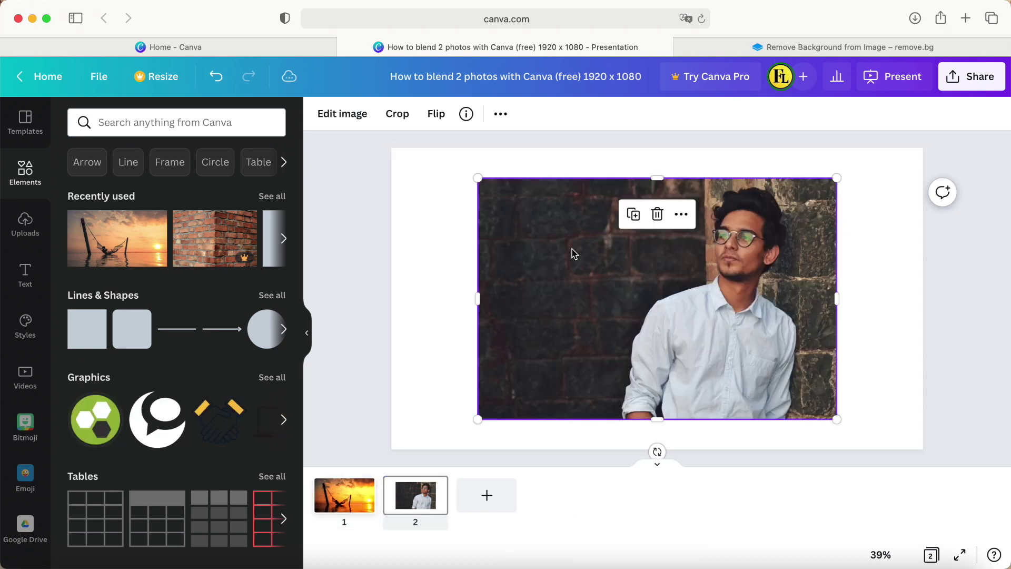
left_click(466, 114)
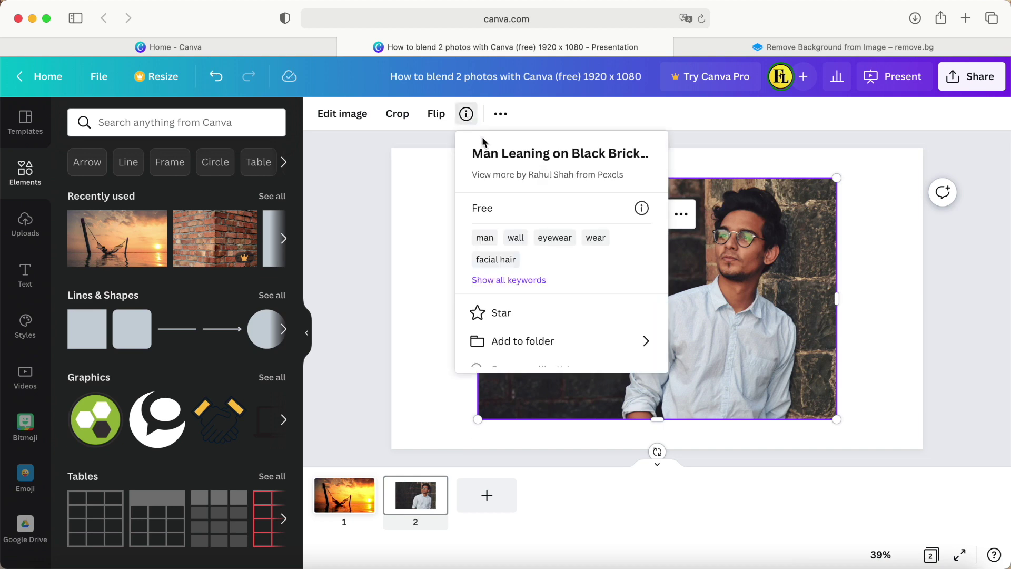
scroll(536, 177, "up", 5)
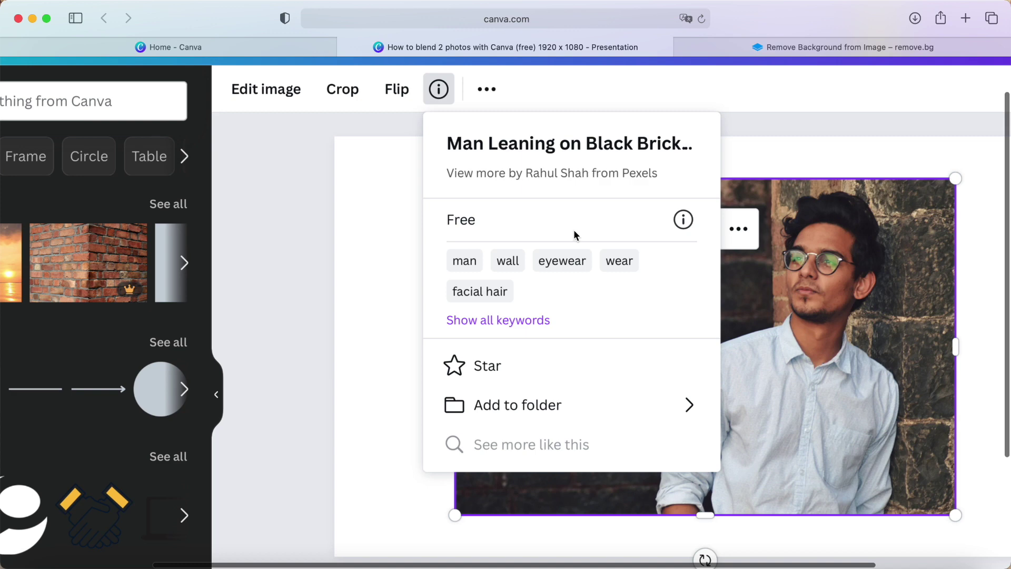
scroll(573, 230, "down", 5)
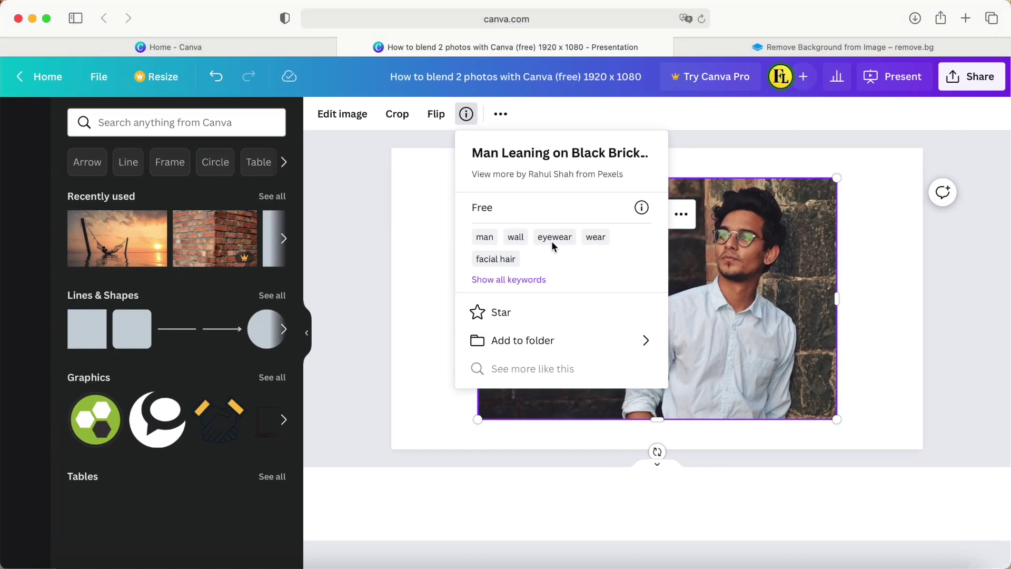
left_click(419, 301)
left_click(543, 299)
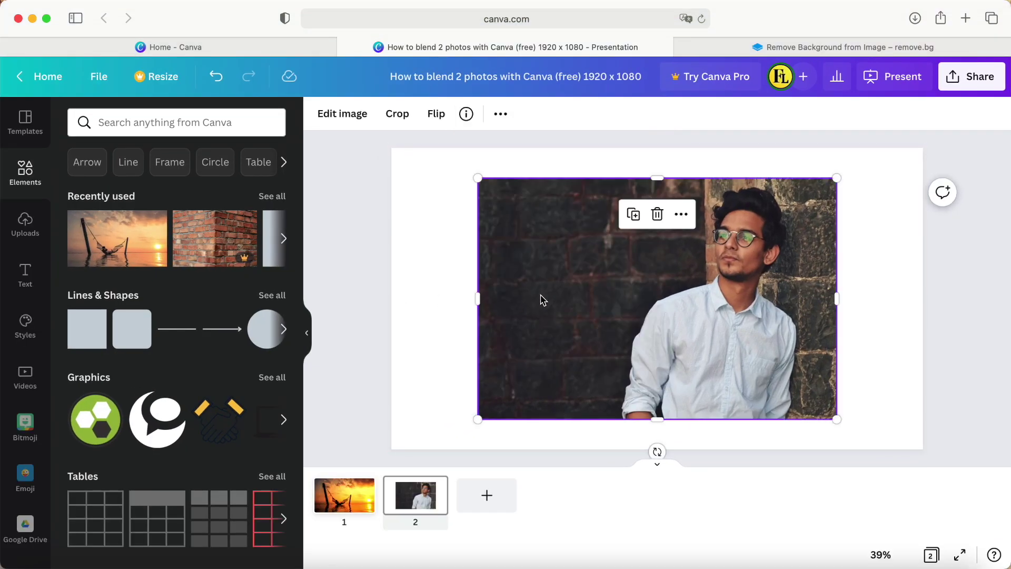
right_click(495, 241)
left_click(546, 455)
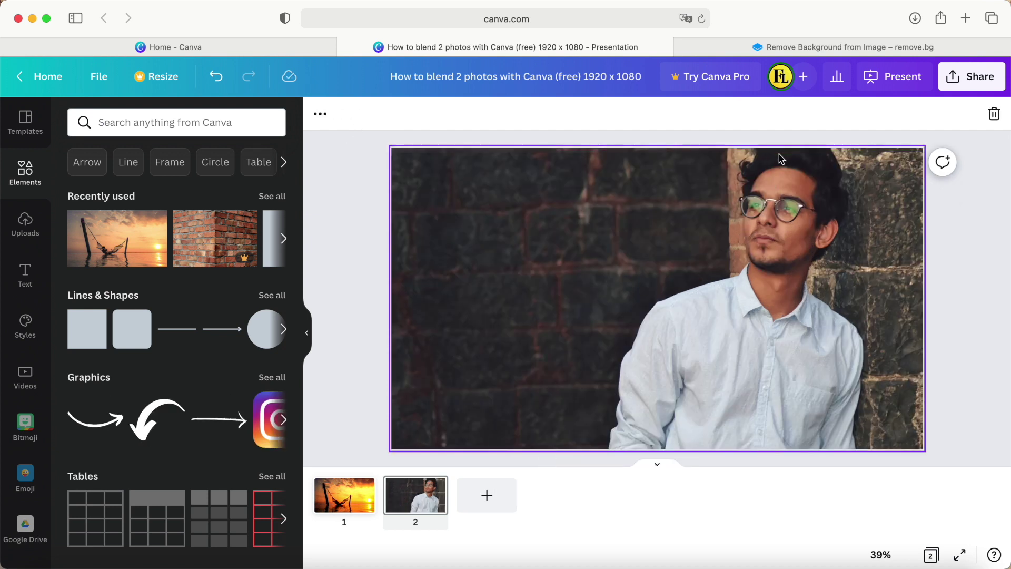
- Shift the brick-wall background down within page 2, then return to page 1
double_click(744, 305)
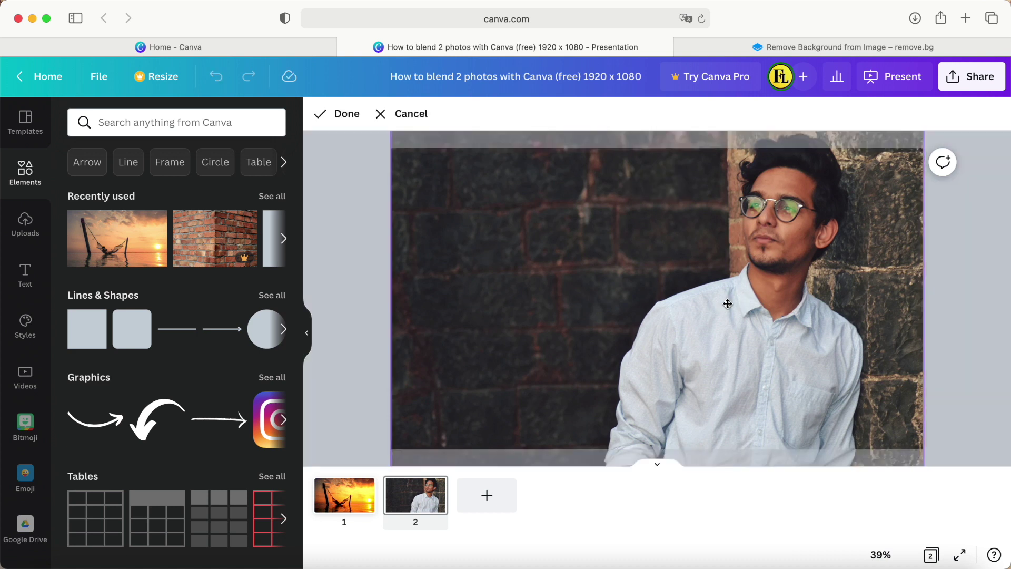
left_click_drag(728, 306, 732, 353)
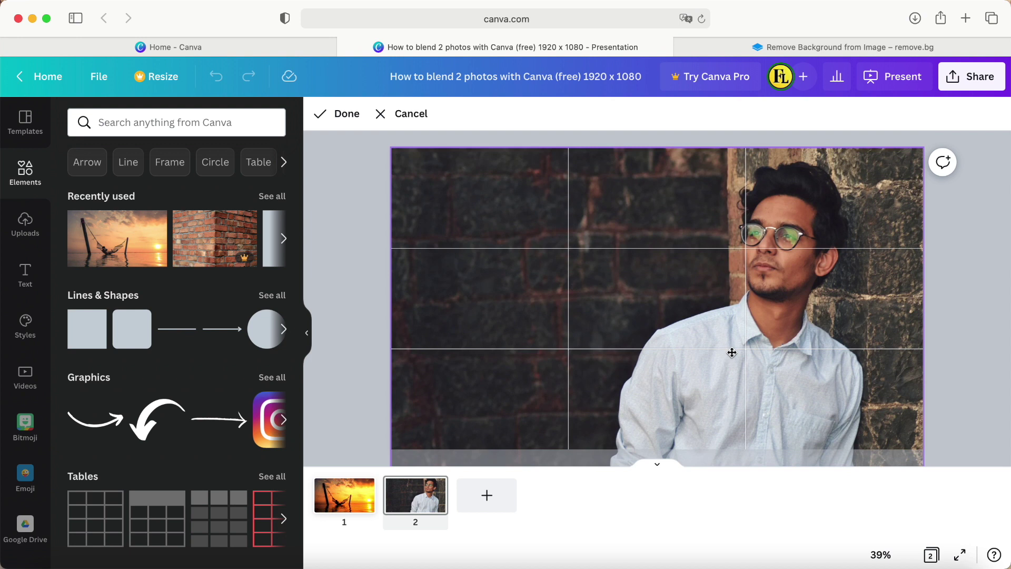
left_click(364, 285)
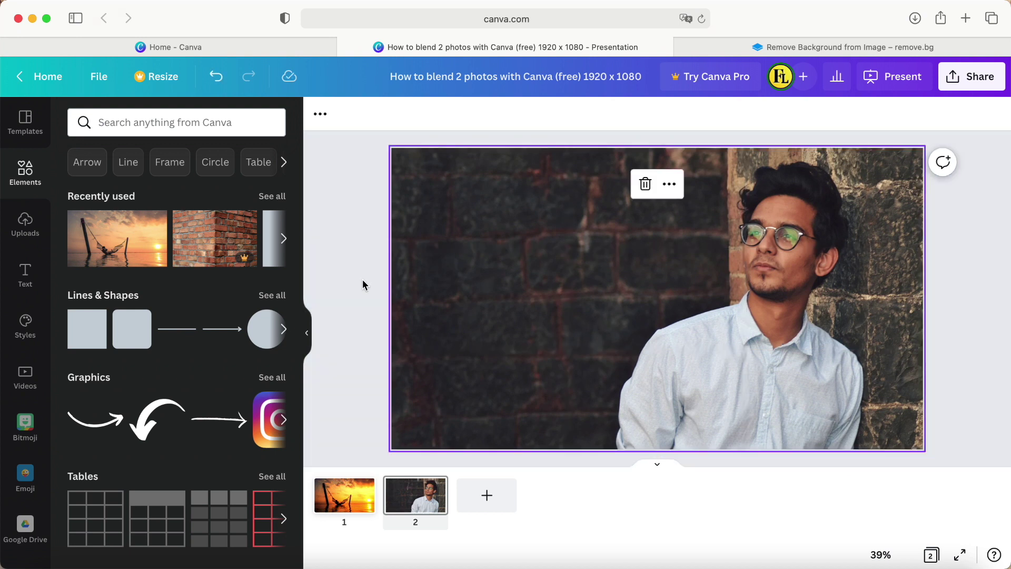
left_click(377, 343)
left_click(355, 497)
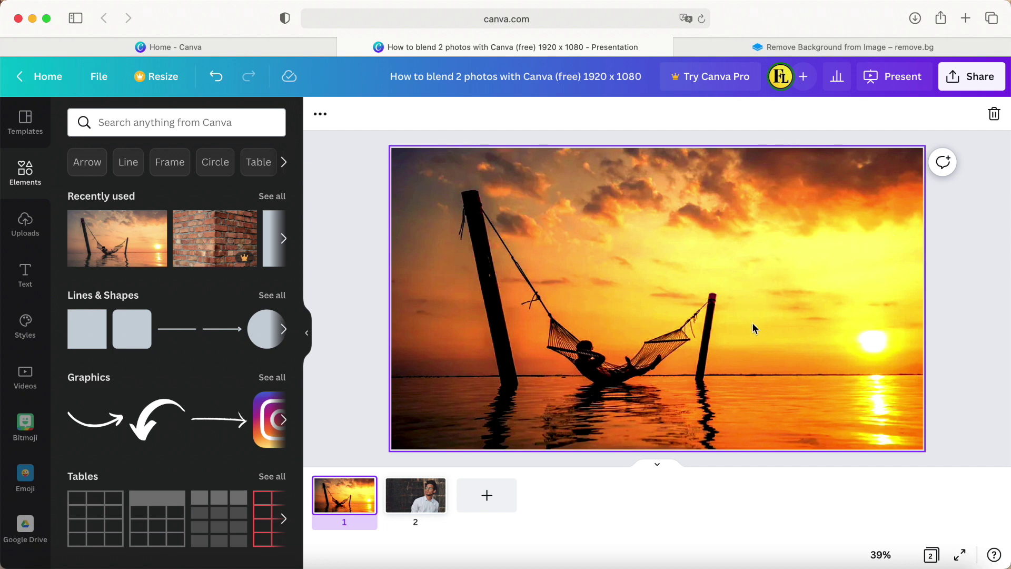
- Recrop the hammock background to frame the hammock and sun without the left post
double_click(644, 302)
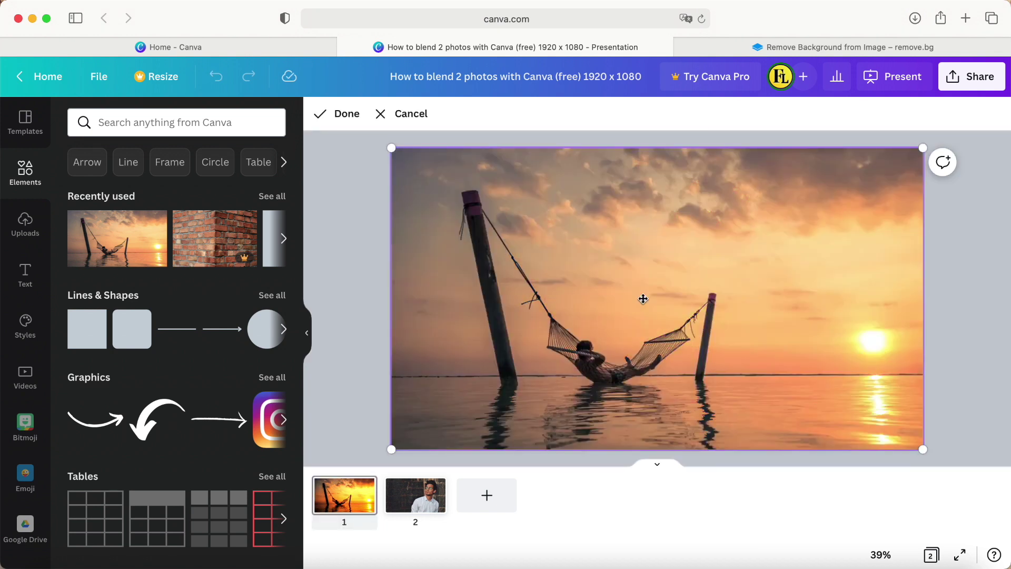
left_click_drag(643, 299, 612, 332)
left_click_drag(887, 272, 1010, 506)
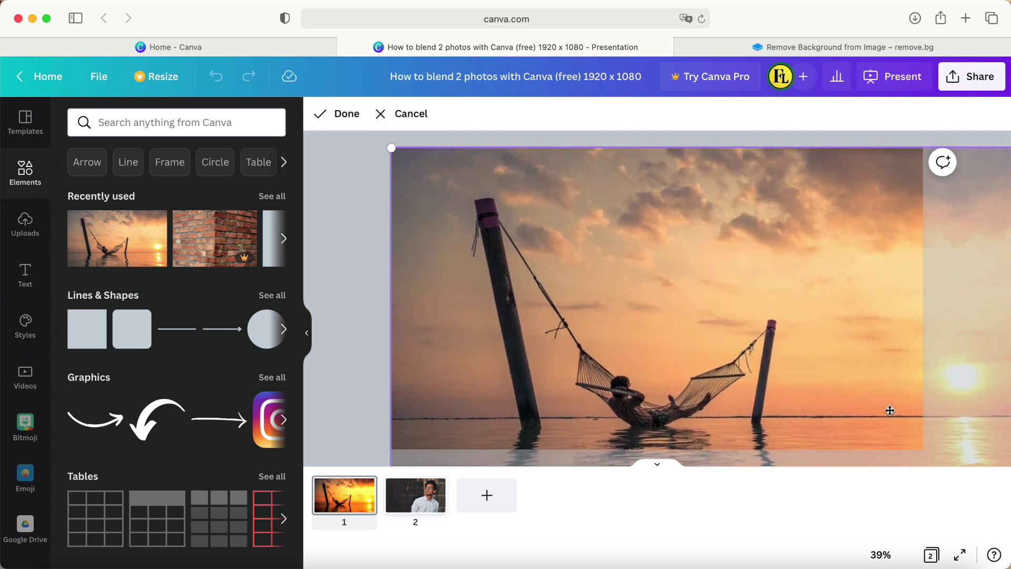
left_click(880, 558)
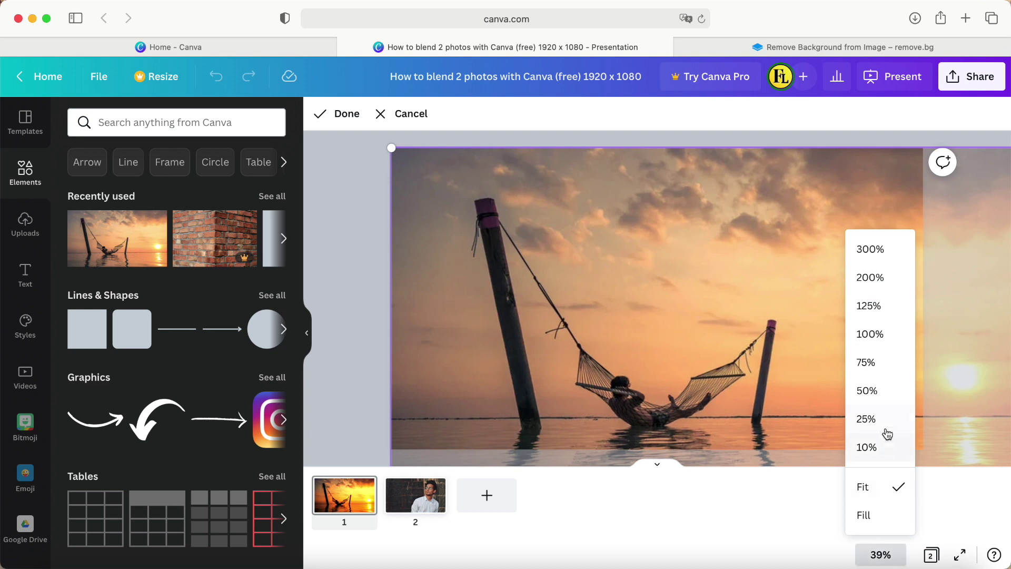
left_click(877, 390)
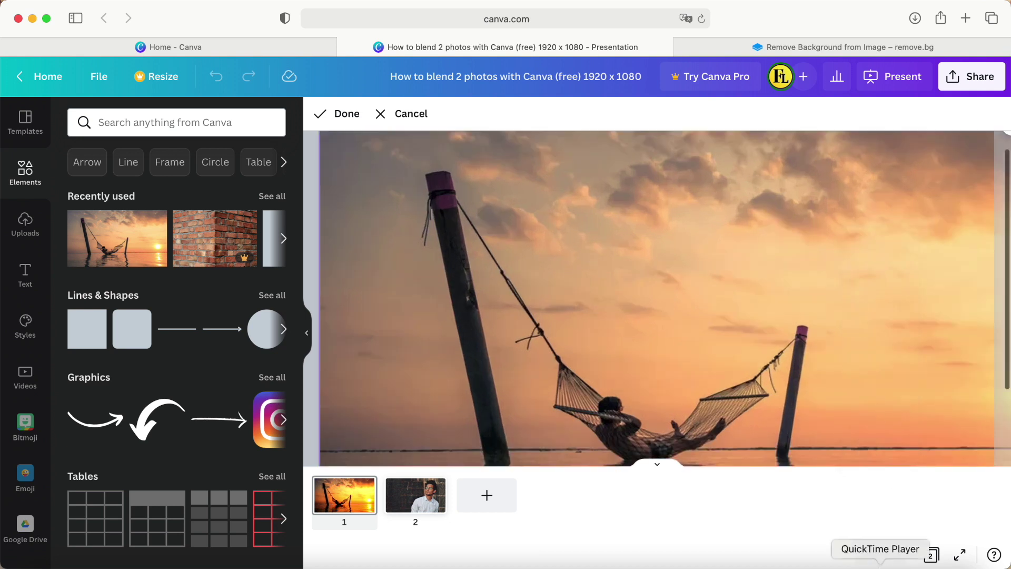
left_click(879, 554)
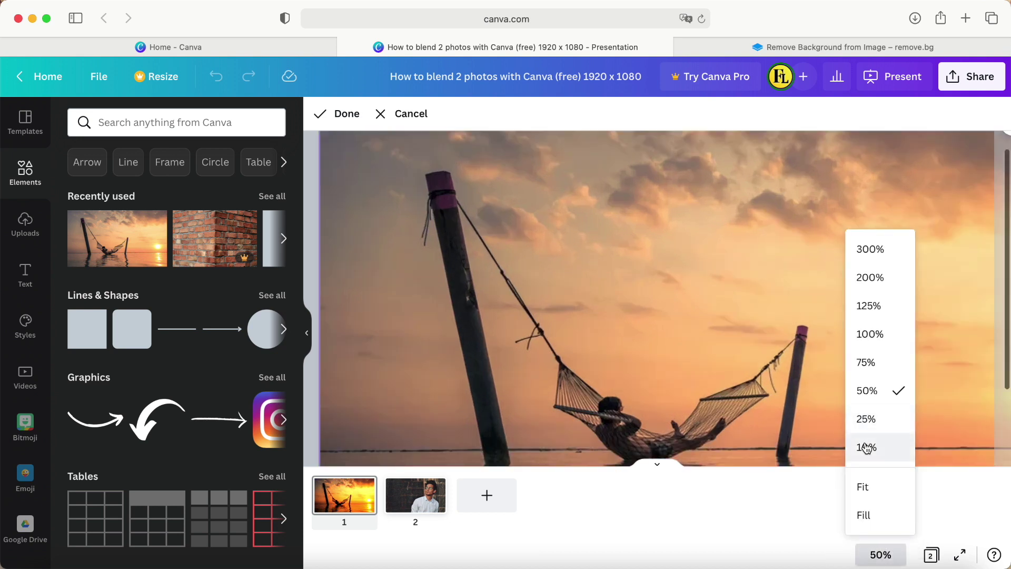
left_click(866, 419)
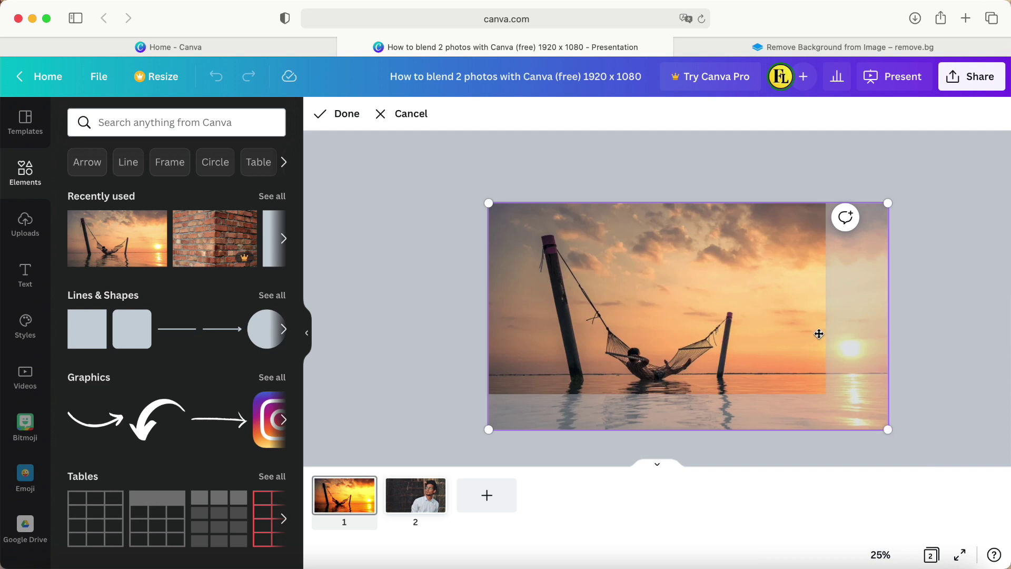
left_click_drag(704, 334, 600, 334)
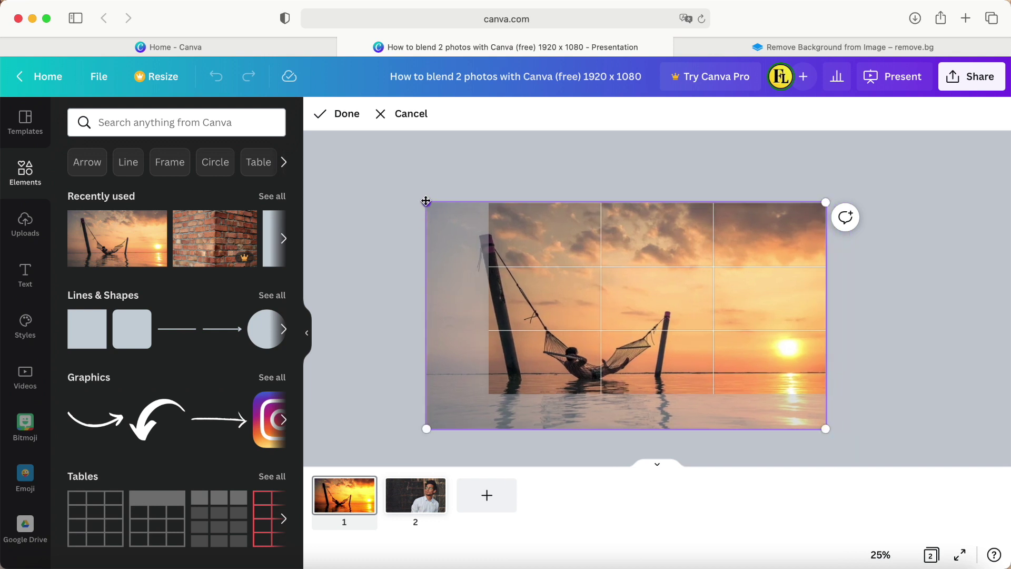
left_click_drag(427, 201, 350, 181)
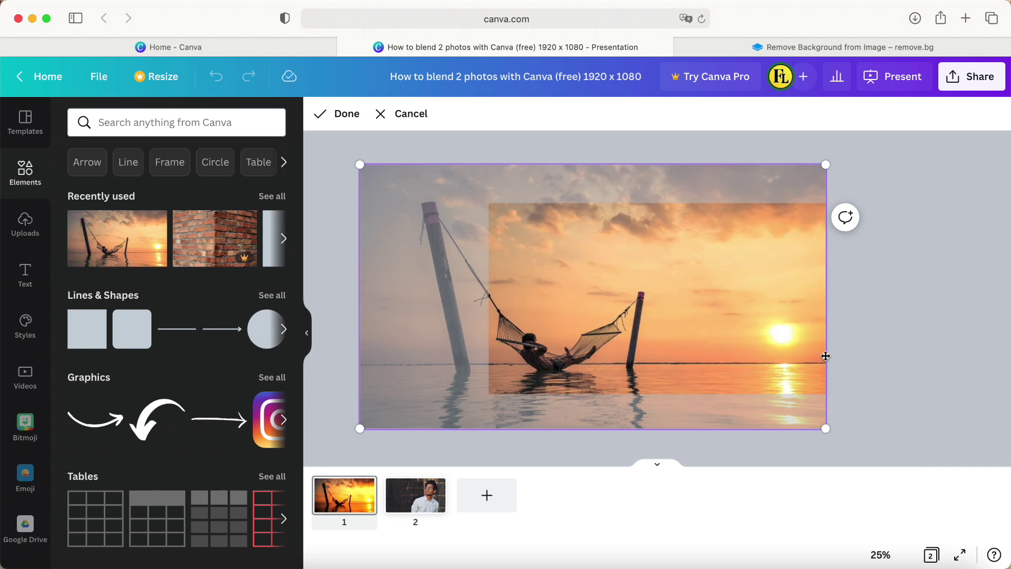
left_click(874, 356)
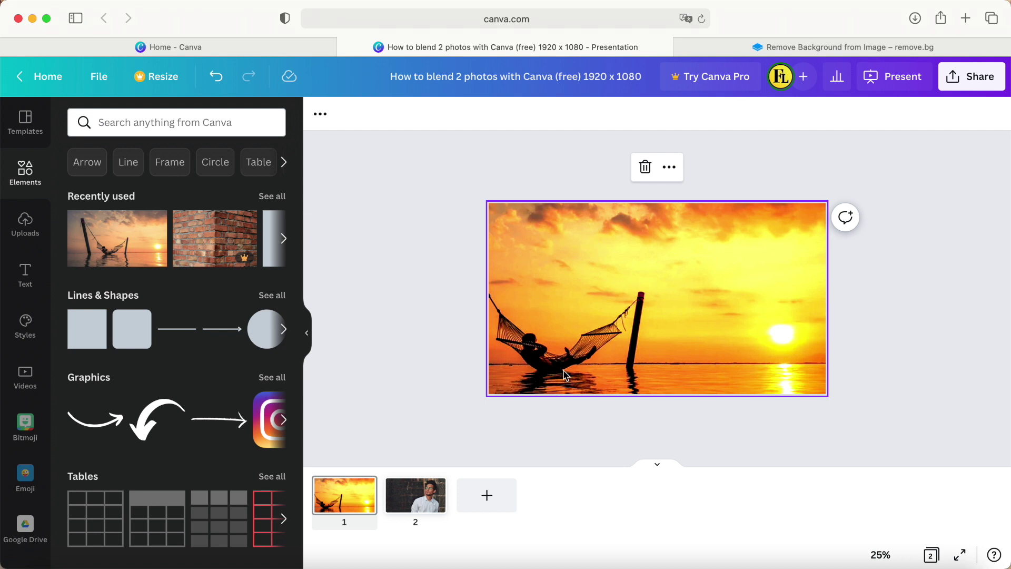
- Search Elements for 'Gradient transparent' and add the black gradient square to page 1
left_click(877, 554)
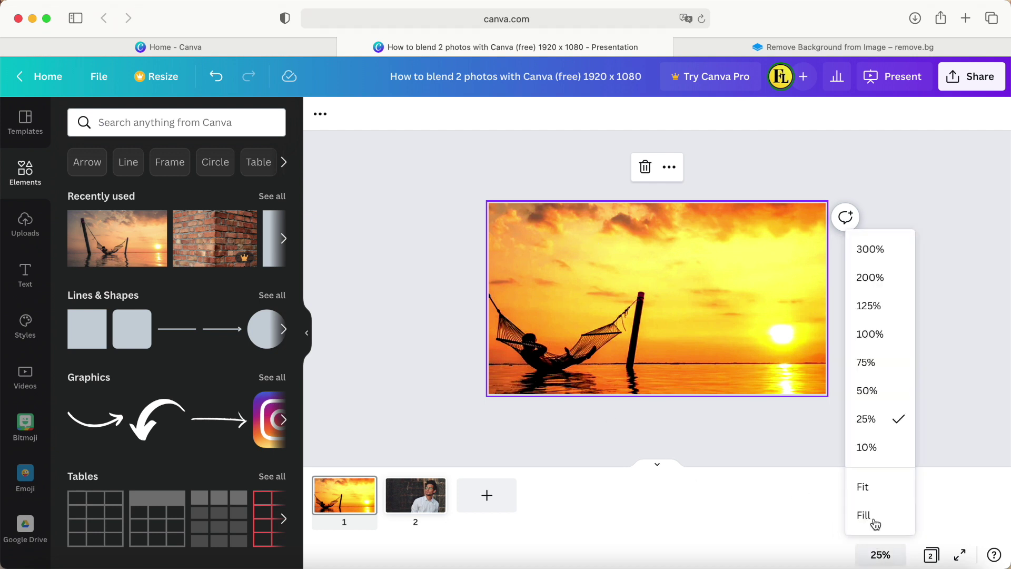
left_click(866, 392)
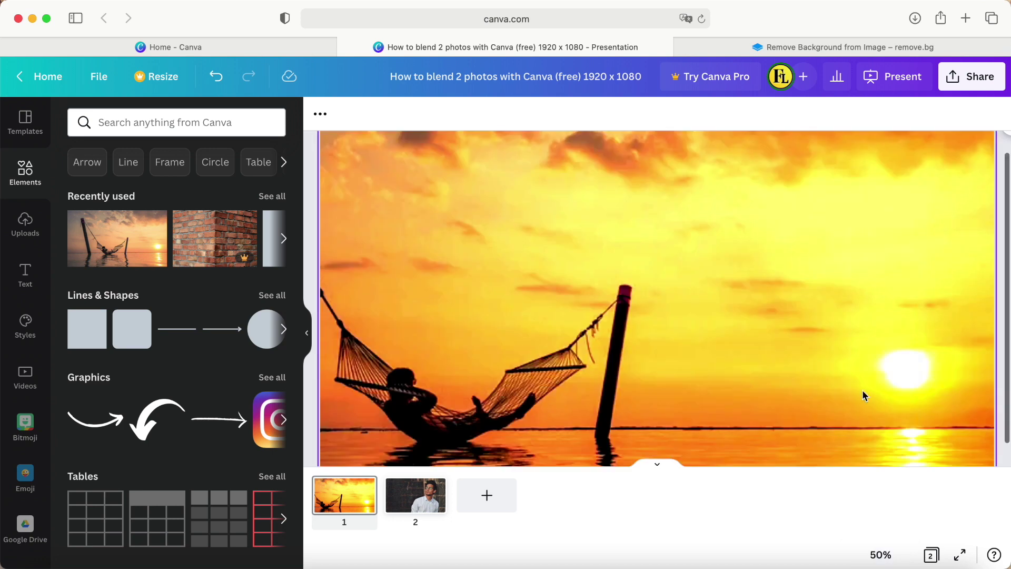
key("super+shift+backslash")
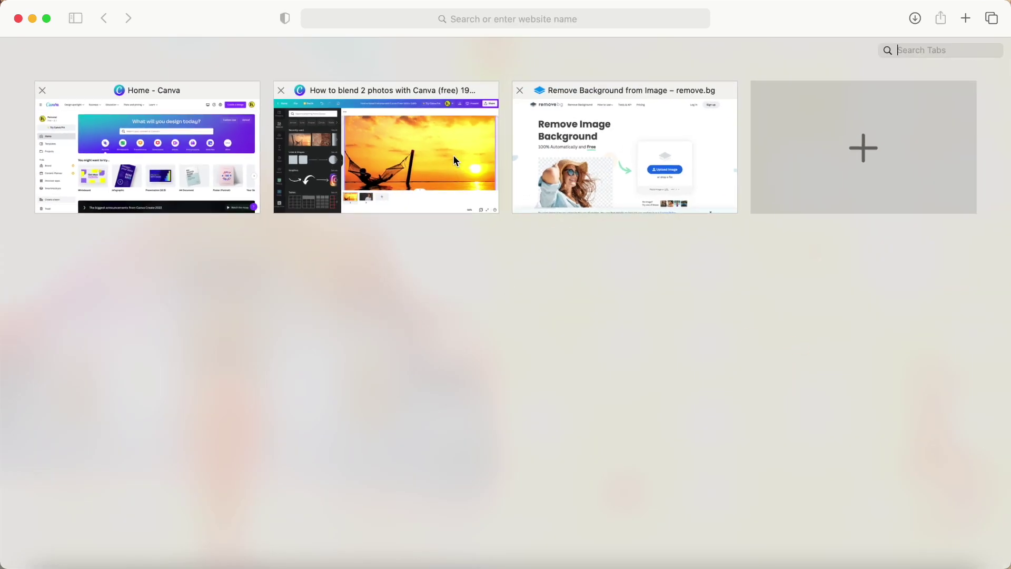
left_click(453, 155)
left_click(878, 555)
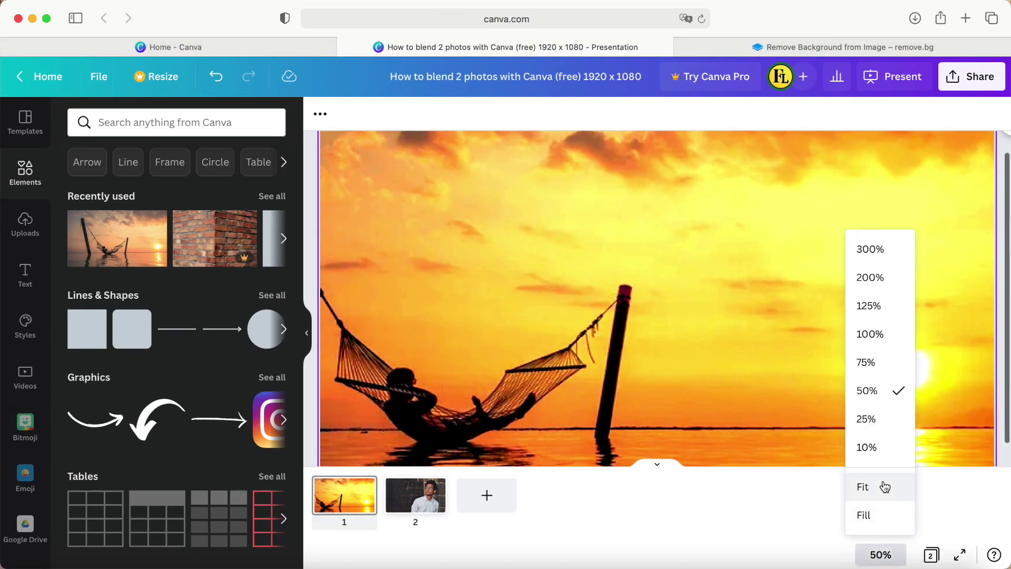
left_click(867, 419)
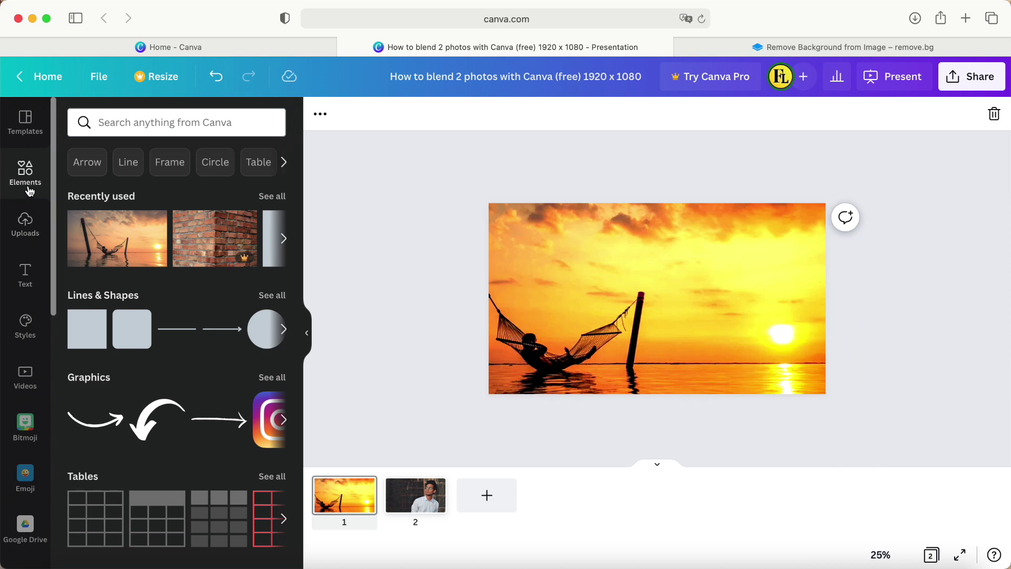
left_click(142, 126)
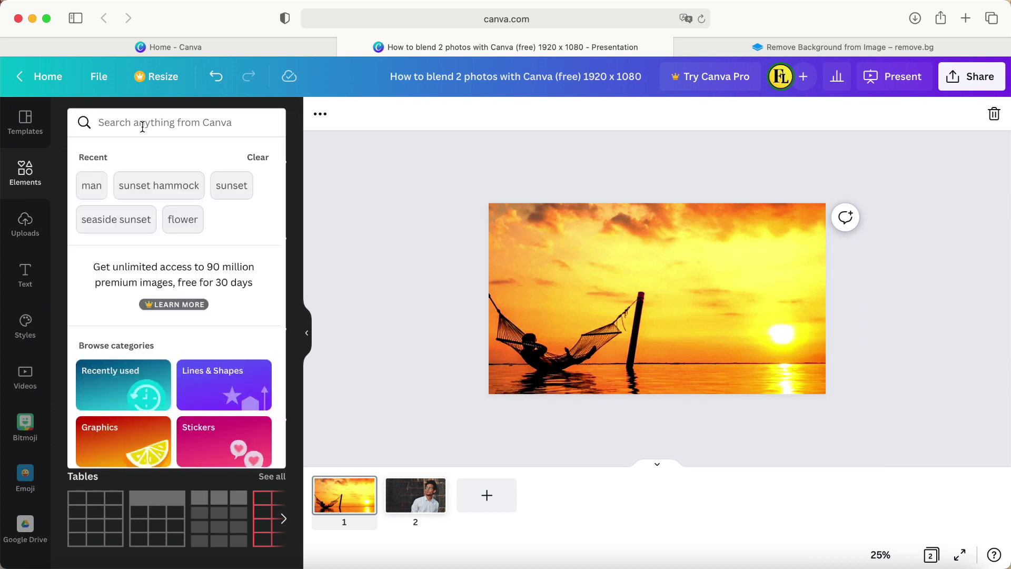
type("gr")
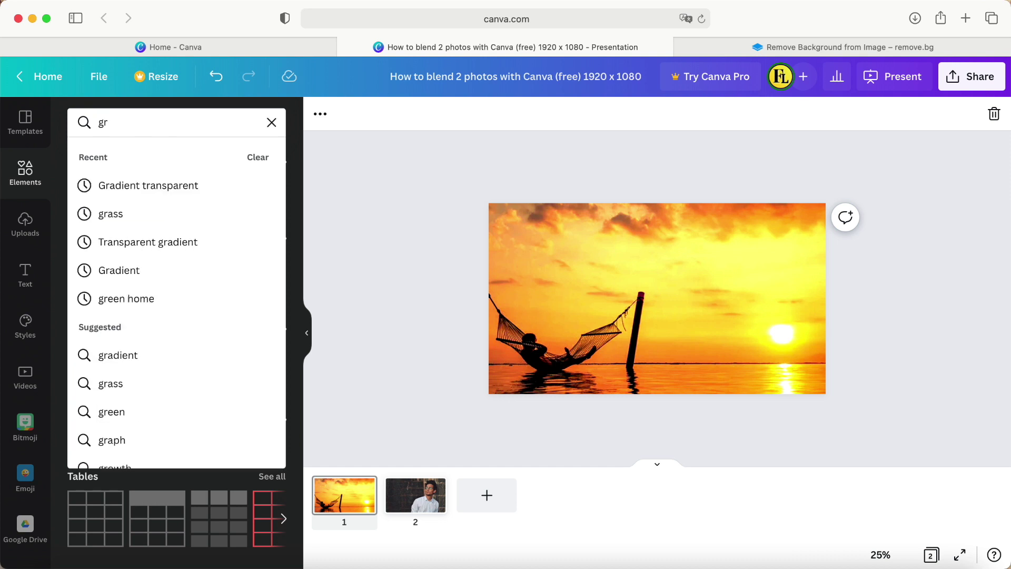
left_click(160, 191)
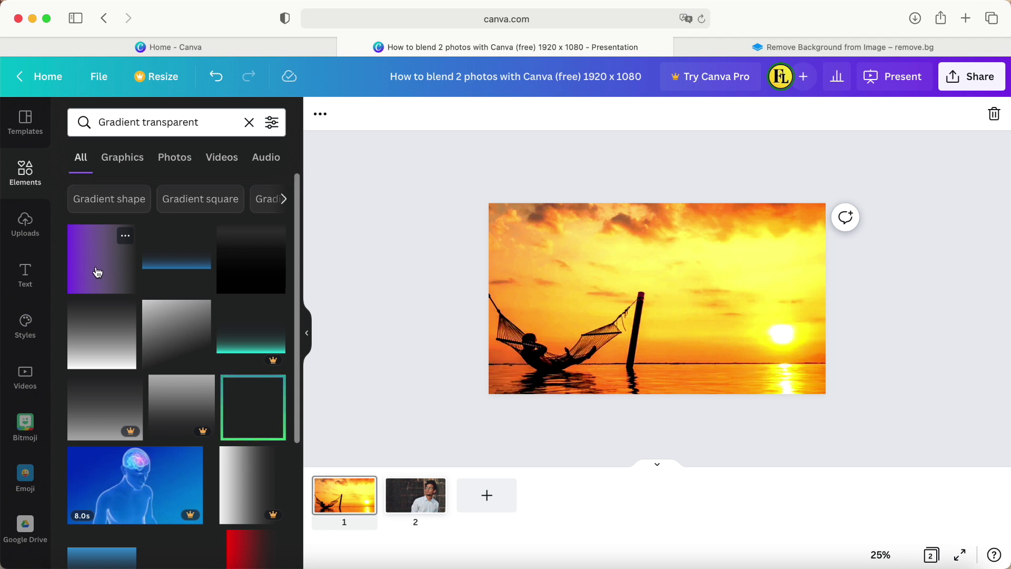
left_click(248, 268)
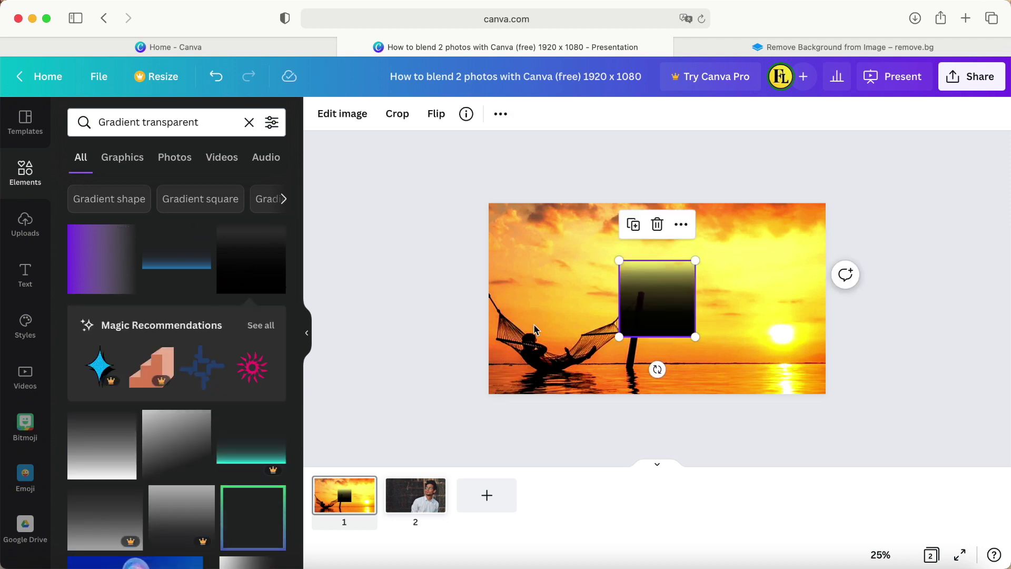
- Rotate the gradient -90° and stretch it over the slide's right half
left_click_drag(657, 370, 808, 245)
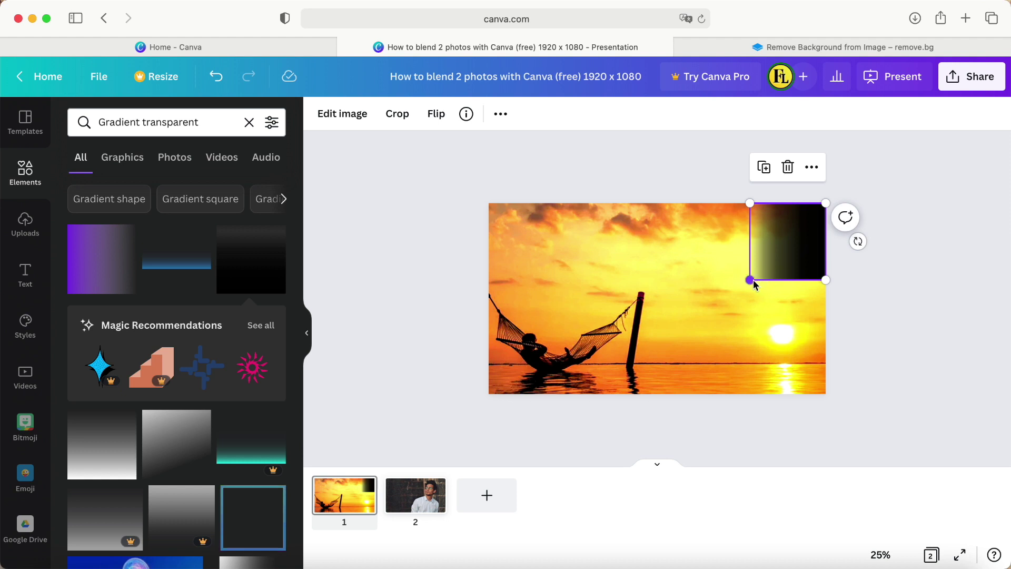
left_click_drag(755, 284, 624, 384)
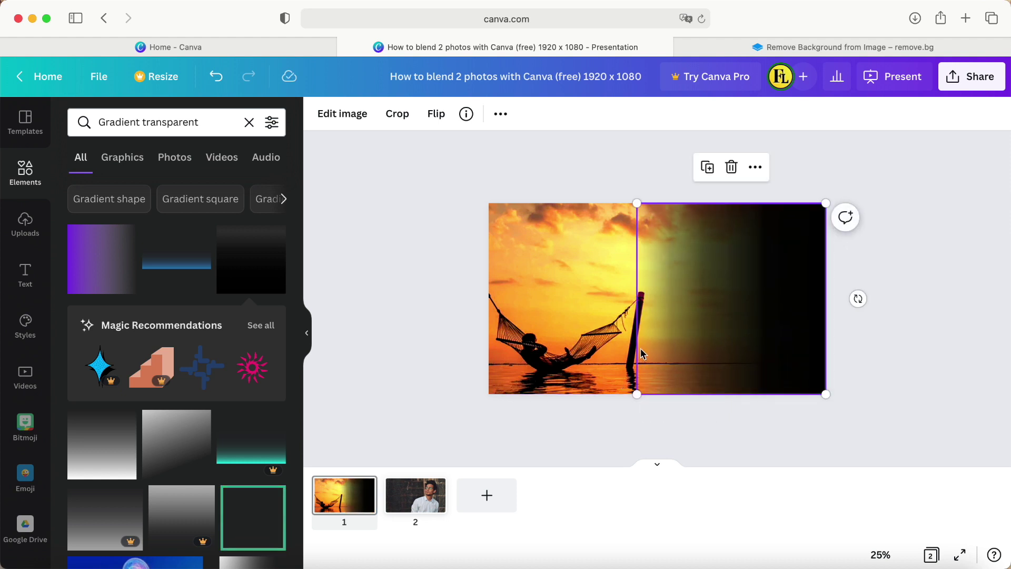
left_click(352, 118)
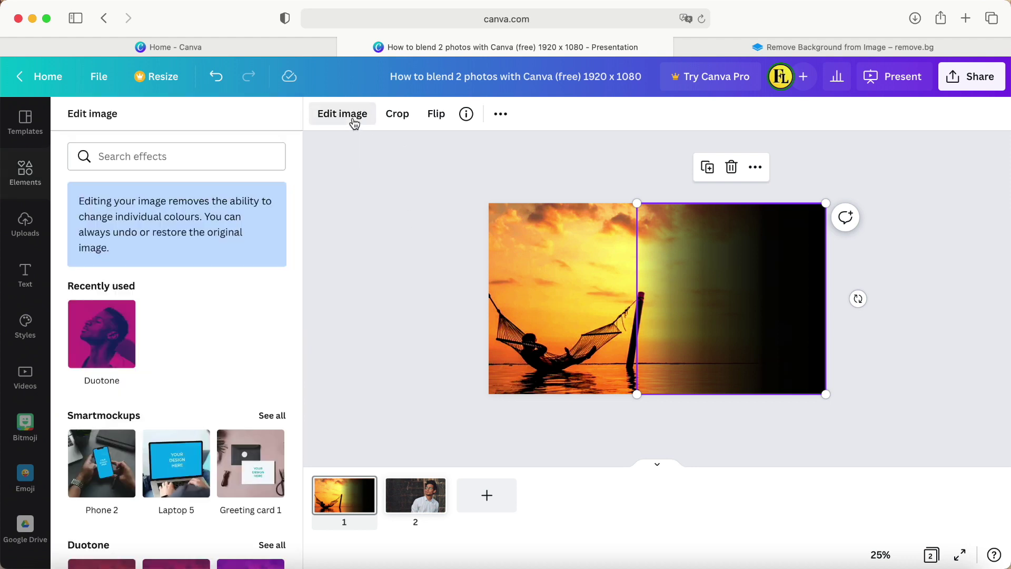
- Apply the Cherry Duotone to the gradient with white shadows so it fades to white
left_click(110, 351)
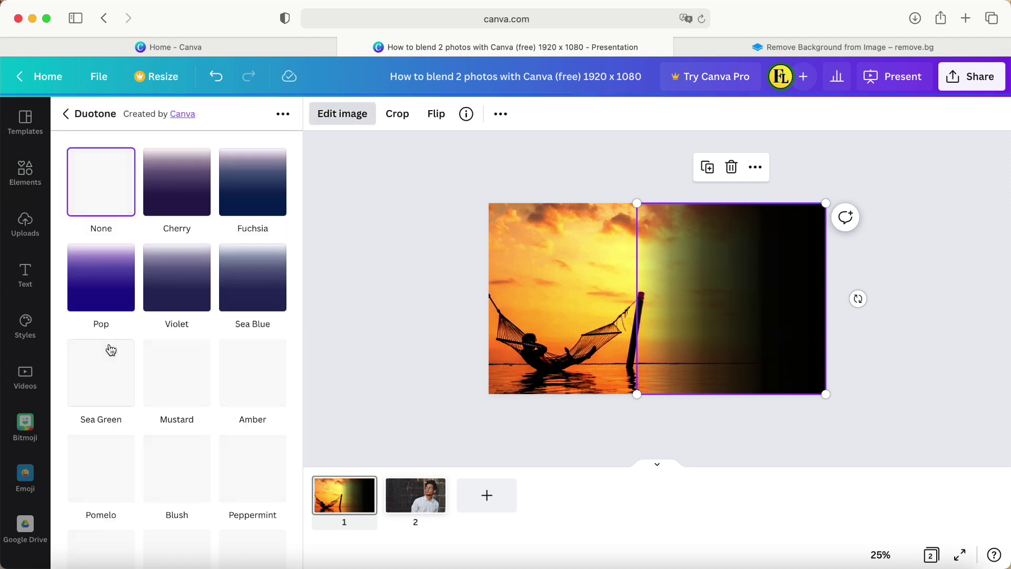
left_click(179, 192)
left_click(179, 192)
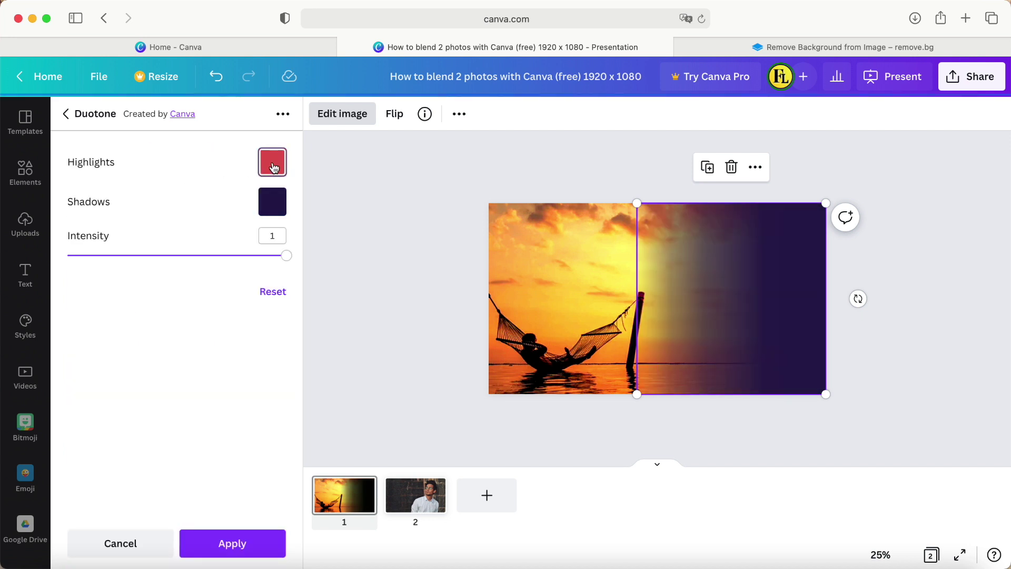
left_click(272, 164)
left_click(176, 195)
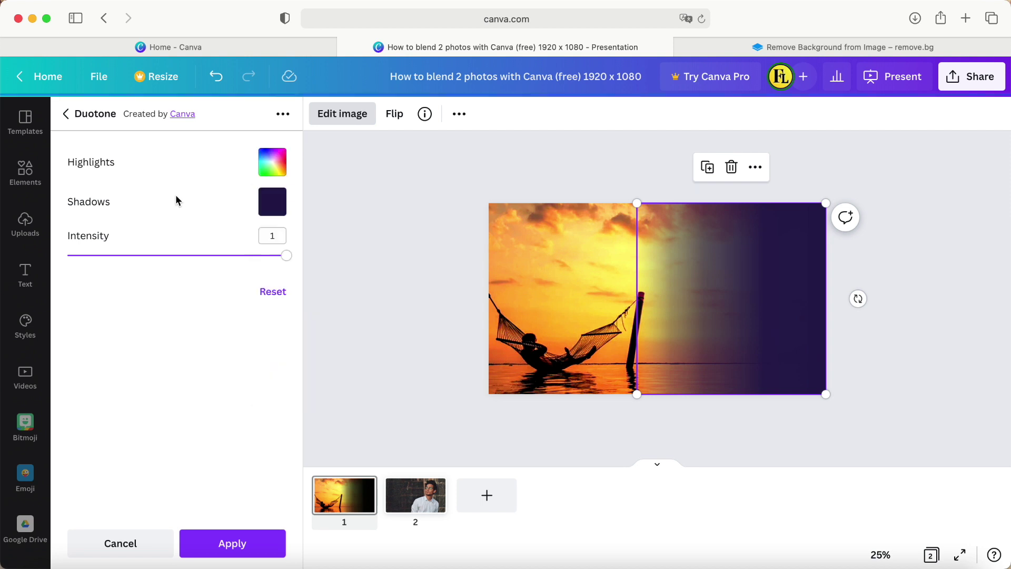
left_click(273, 205)
left_click(318, 270)
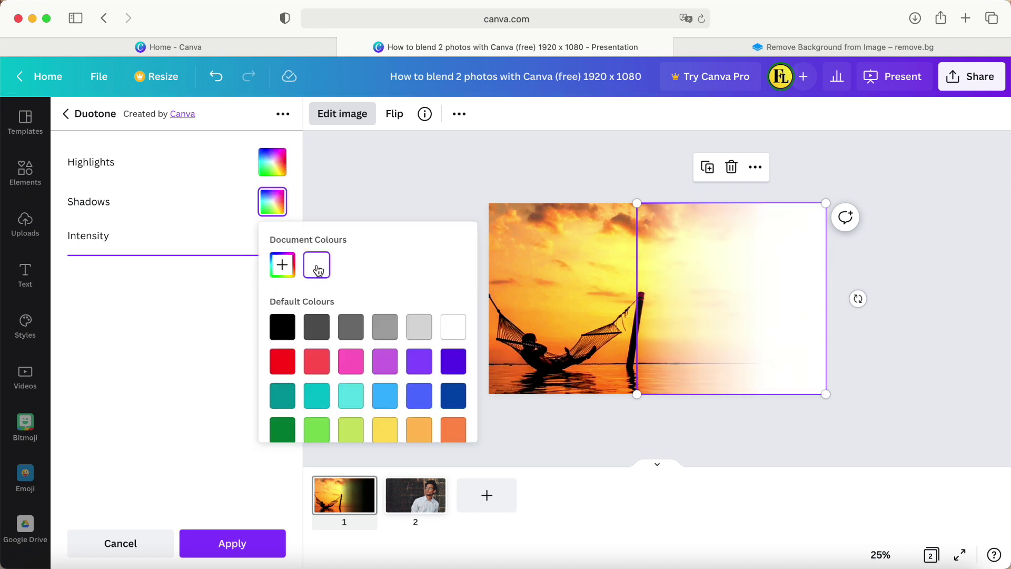
left_click(202, 327)
left_click(220, 544)
key("Escape")
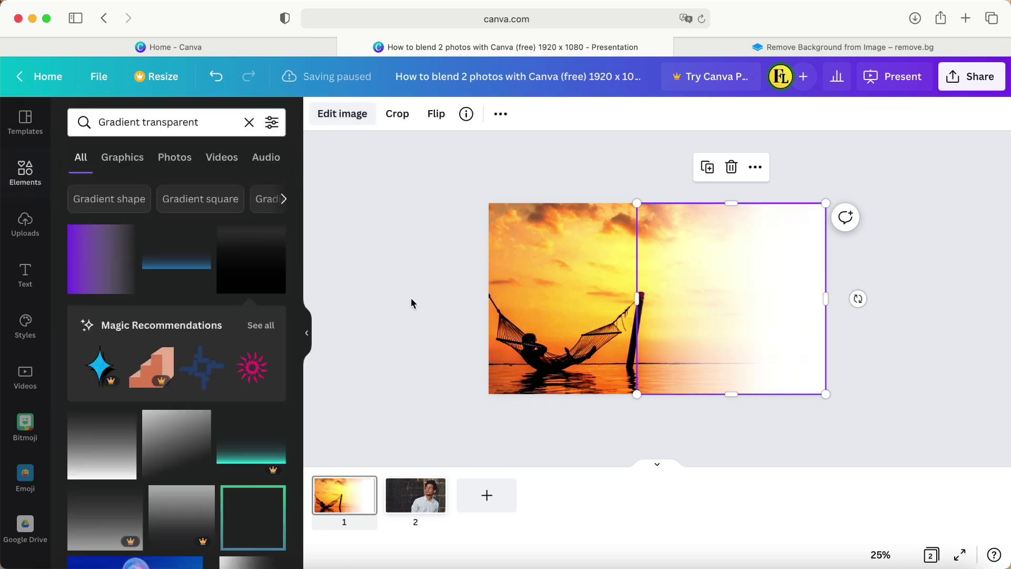
left_click(853, 350)
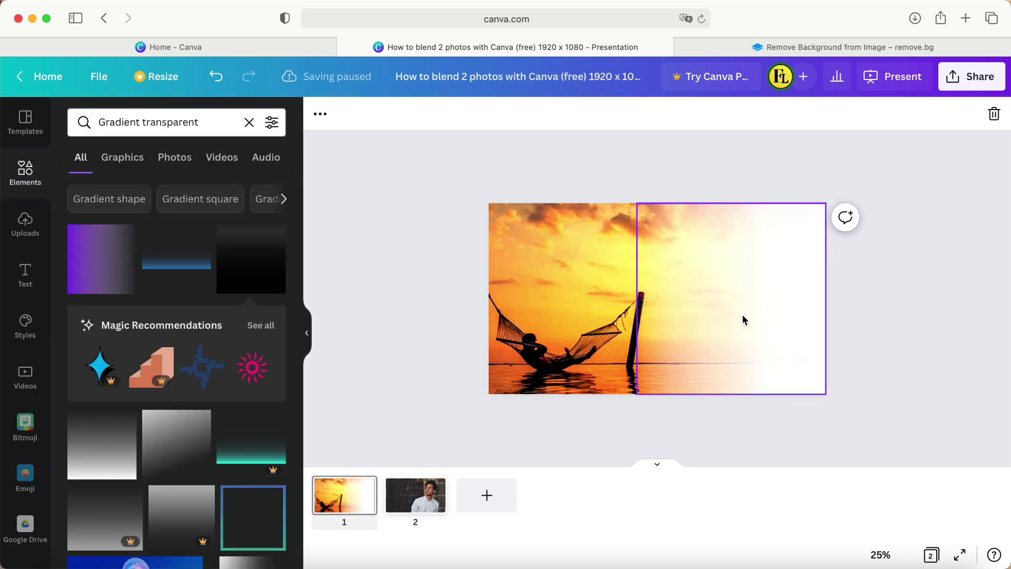
- Copy the white gradient and paste it onto the brick-wall portrait page
right_click(721, 311)
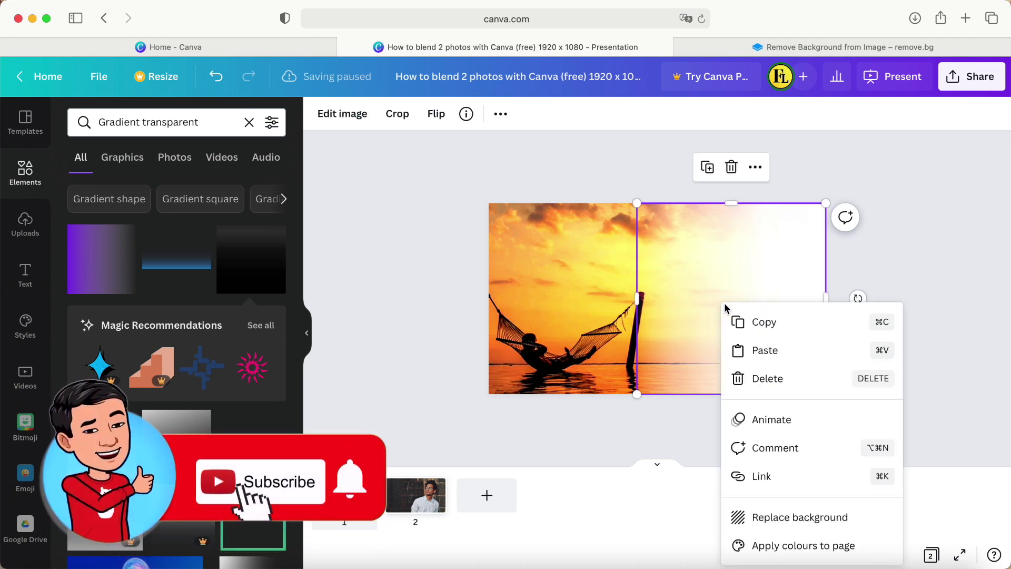
left_click(769, 329)
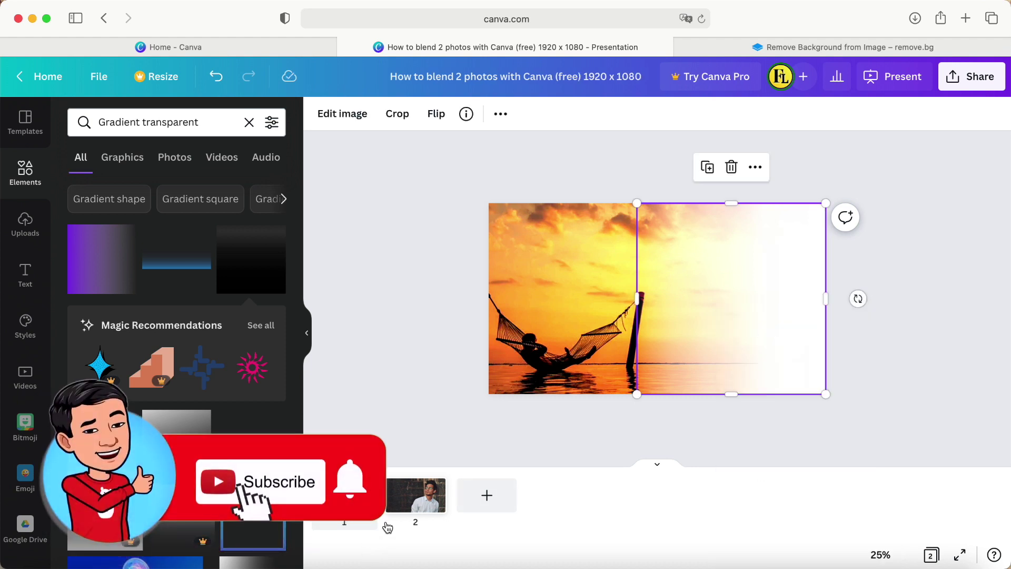
left_click(429, 487)
right_click(591, 291)
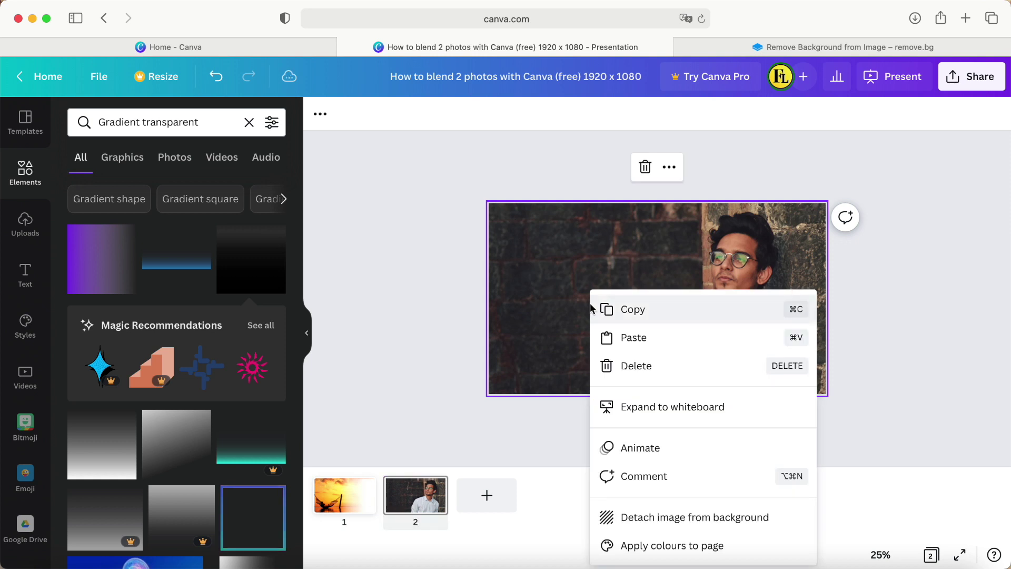
left_click(630, 344)
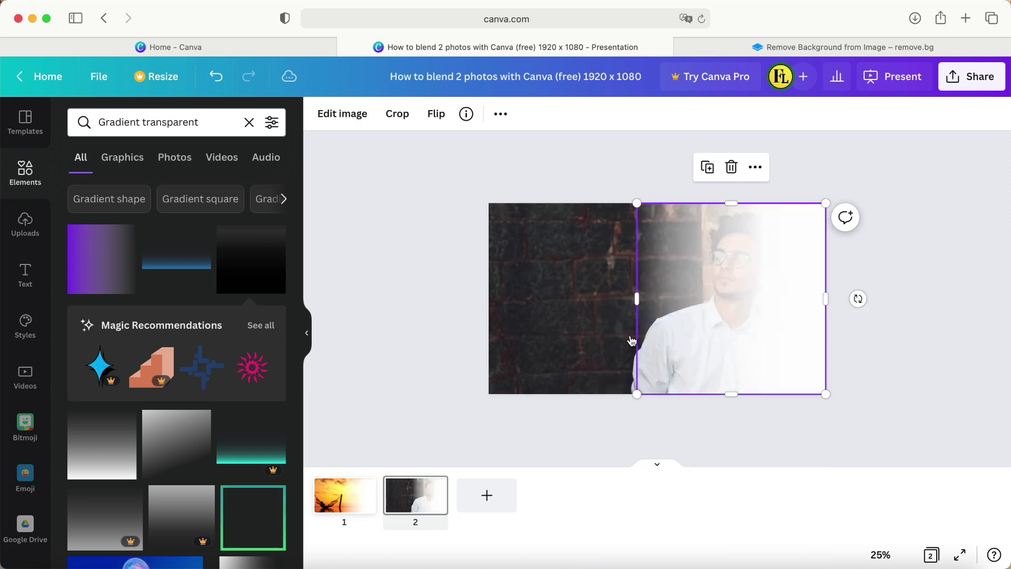
- Flip the pasted gradient horizontally, move it to the portrait's left edge, and add blank page 3
left_click(436, 114)
left_click(456, 180)
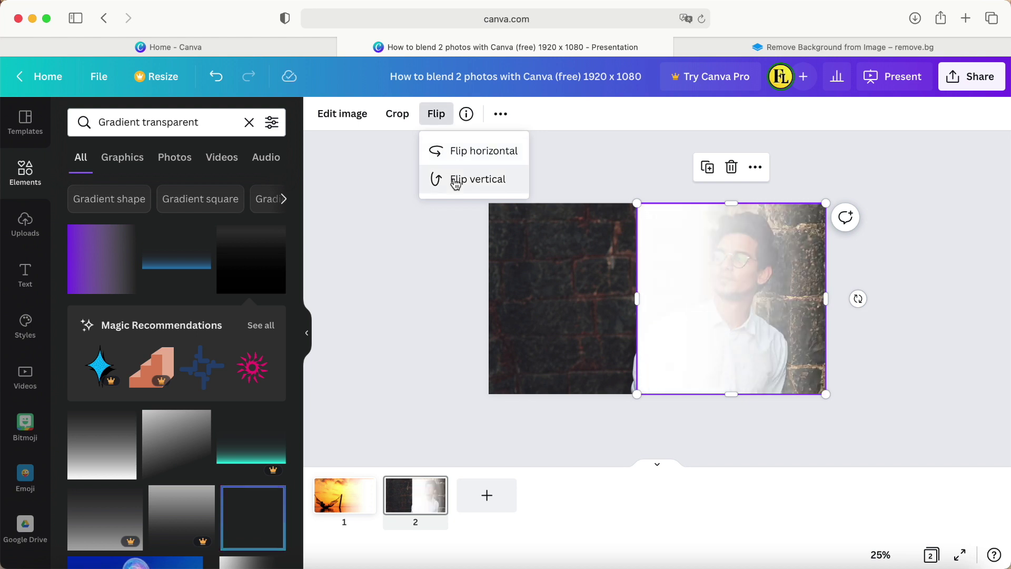
left_click(679, 291)
left_click_drag(679, 291, 552, 289)
left_click(446, 284)
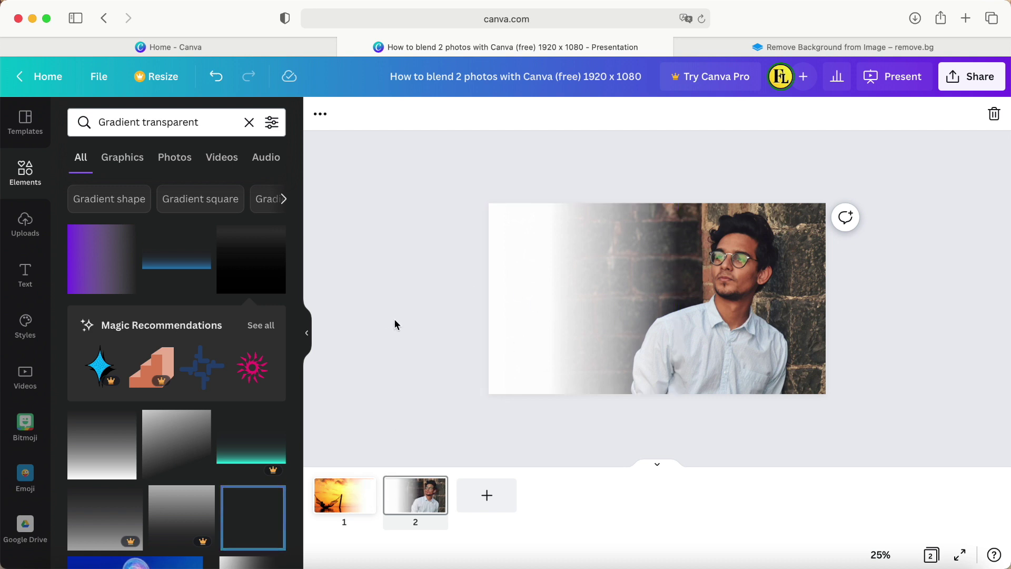
left_click(483, 505)
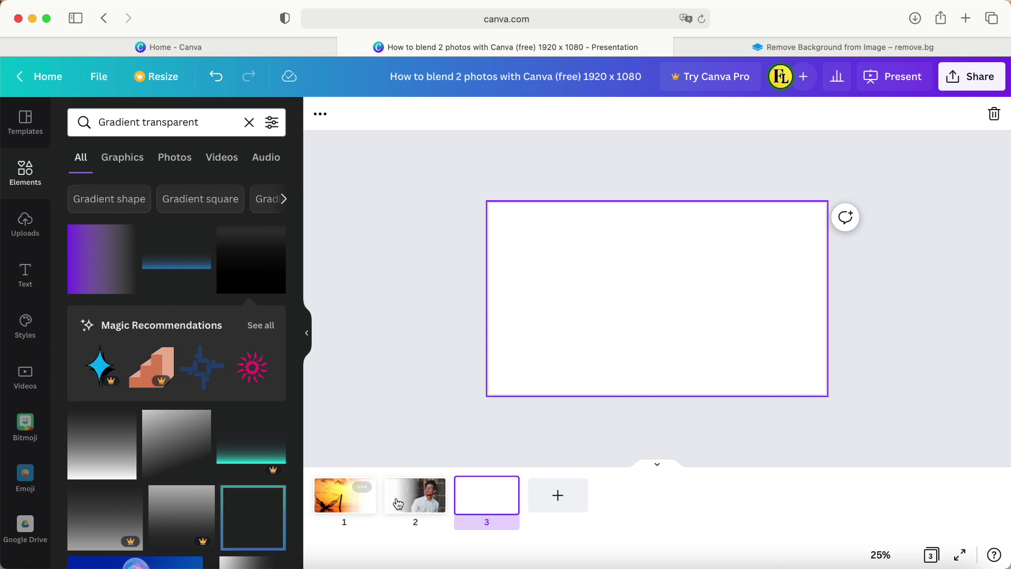
- Download only pages 1–2 as PNG images, then show the Uploads library
left_click(951, 90)
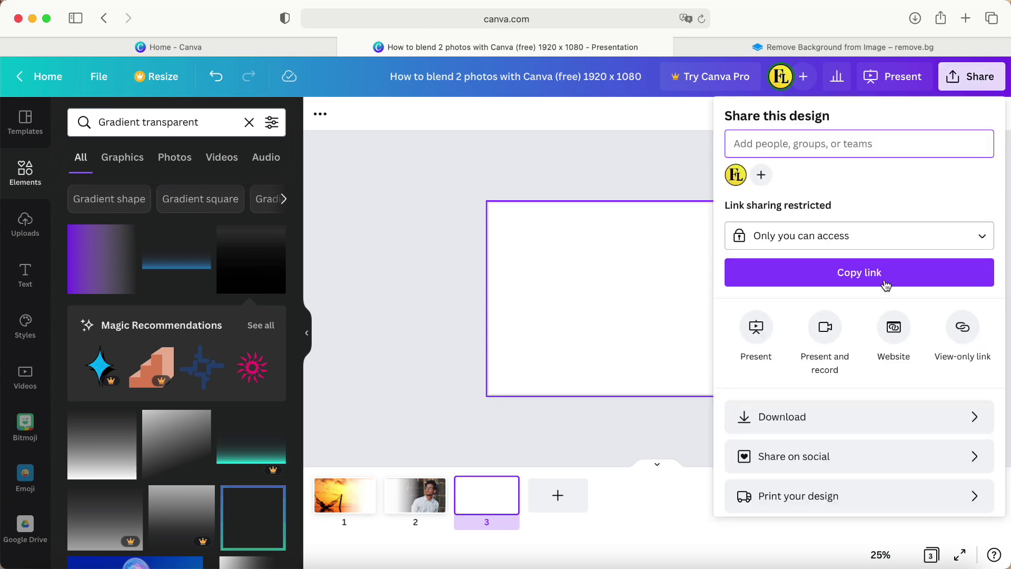
left_click(895, 421)
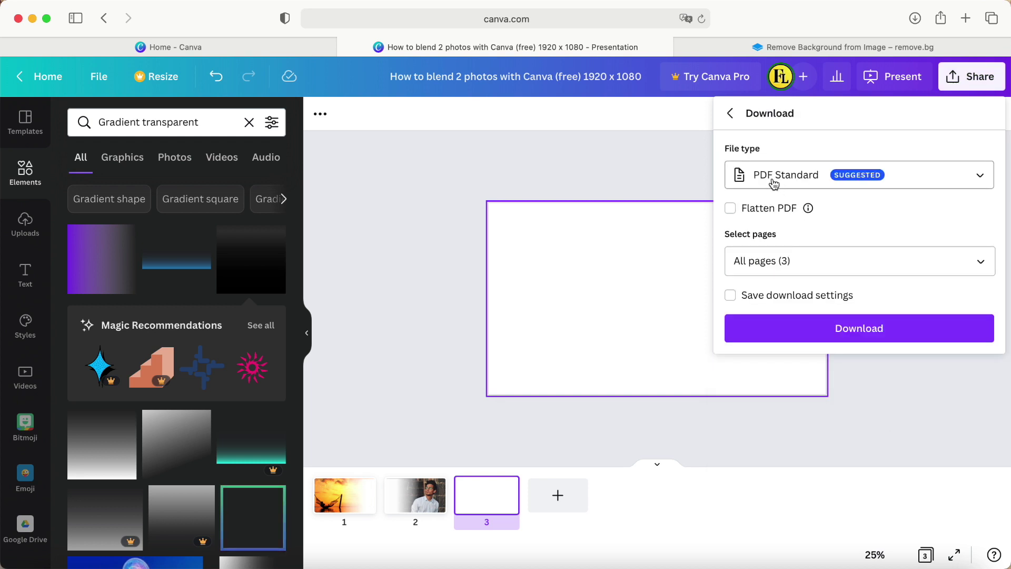
left_click(988, 186)
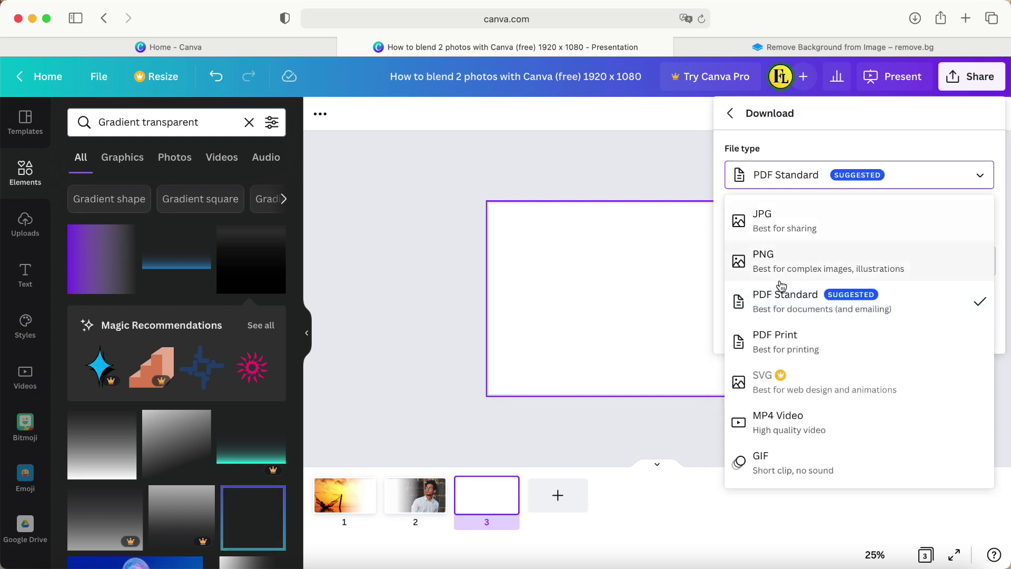
left_click(770, 264)
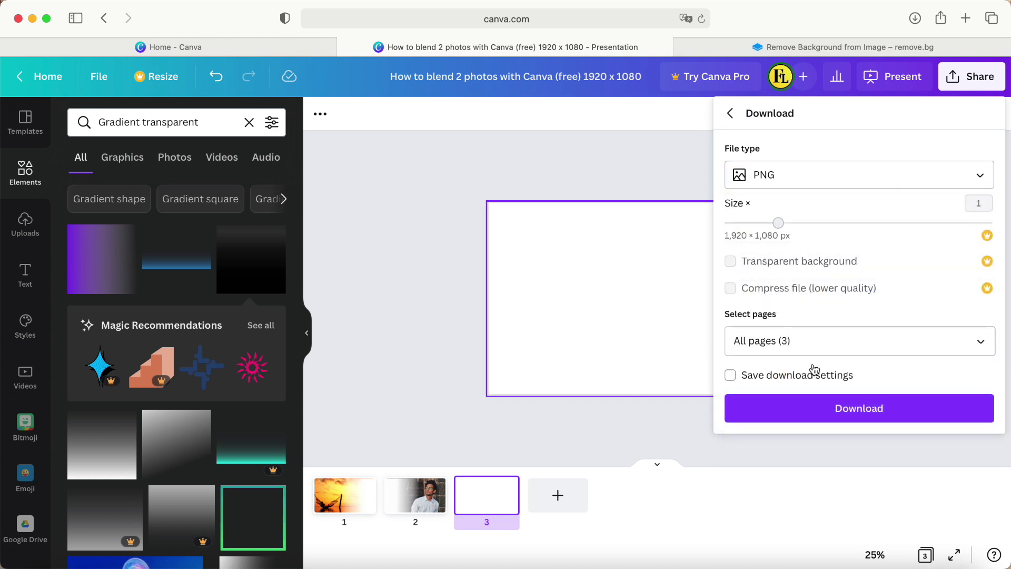
left_click(978, 343)
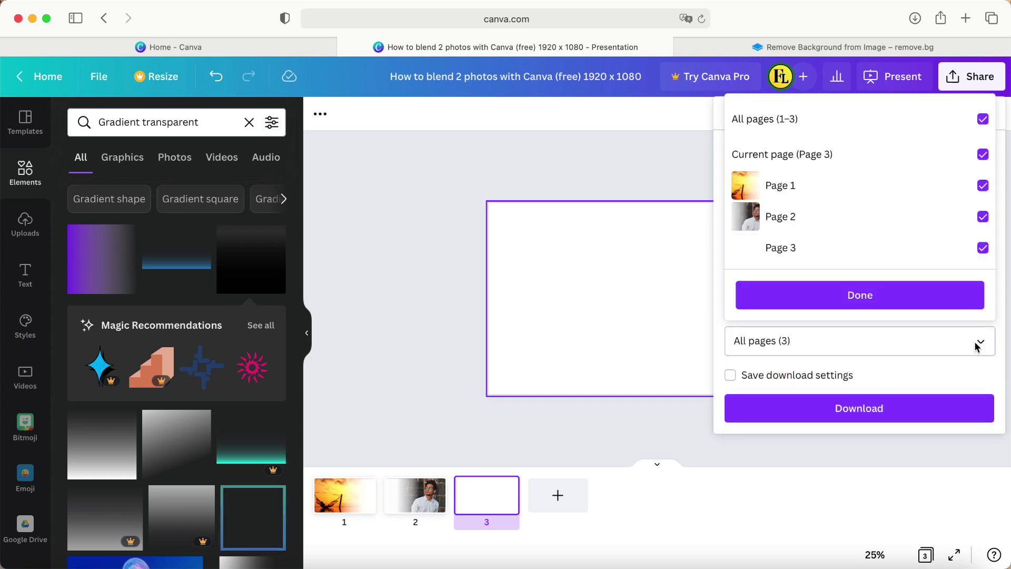
left_click(946, 129)
left_click(810, 195)
left_click(809, 217)
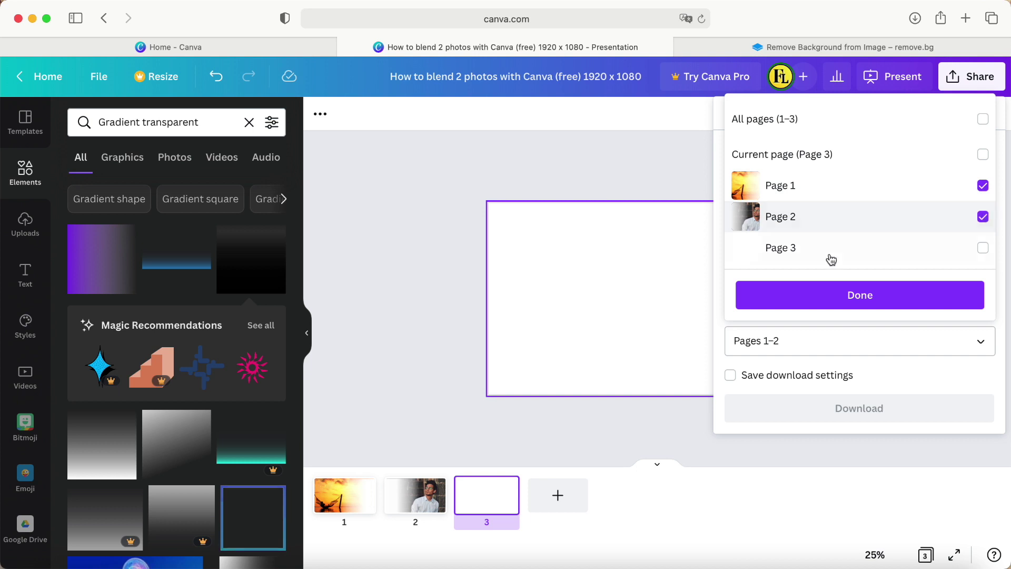
left_click(853, 293)
left_click(859, 410)
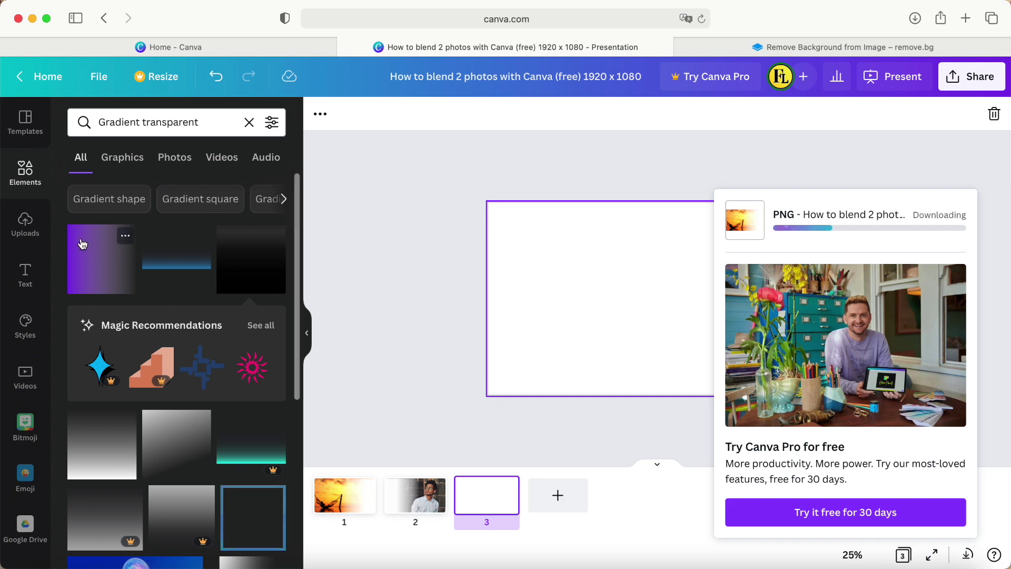
left_click(23, 225)
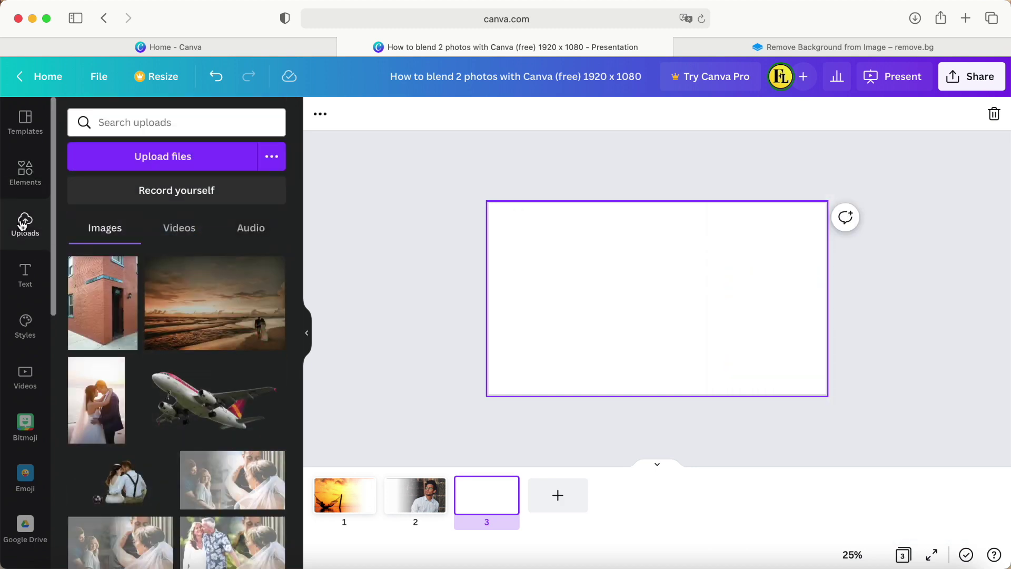
- Upload 1.png and 2.png from the 'How to blend 2 photos' folder into Canva
left_click(163, 156)
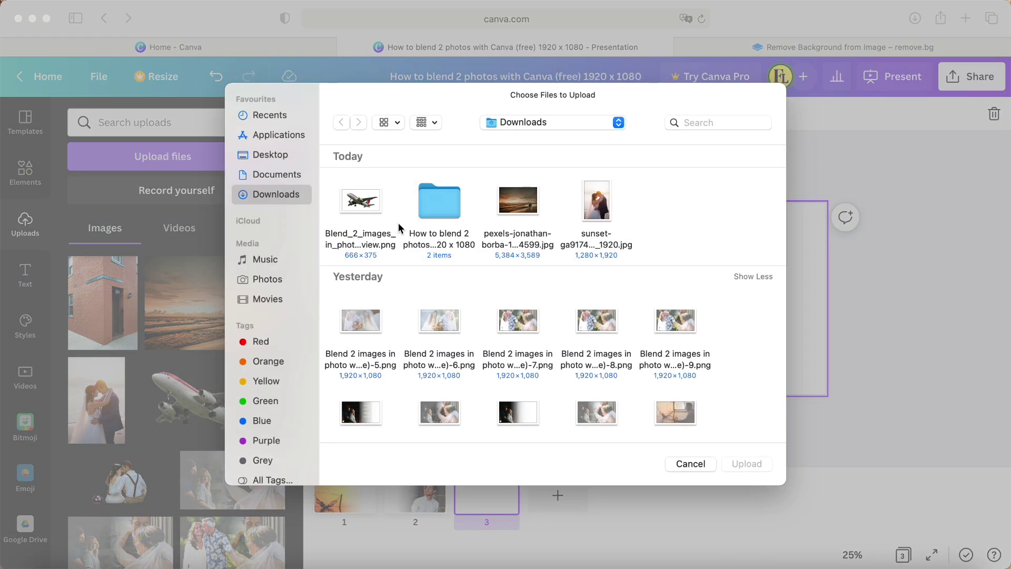
double_click(440, 203)
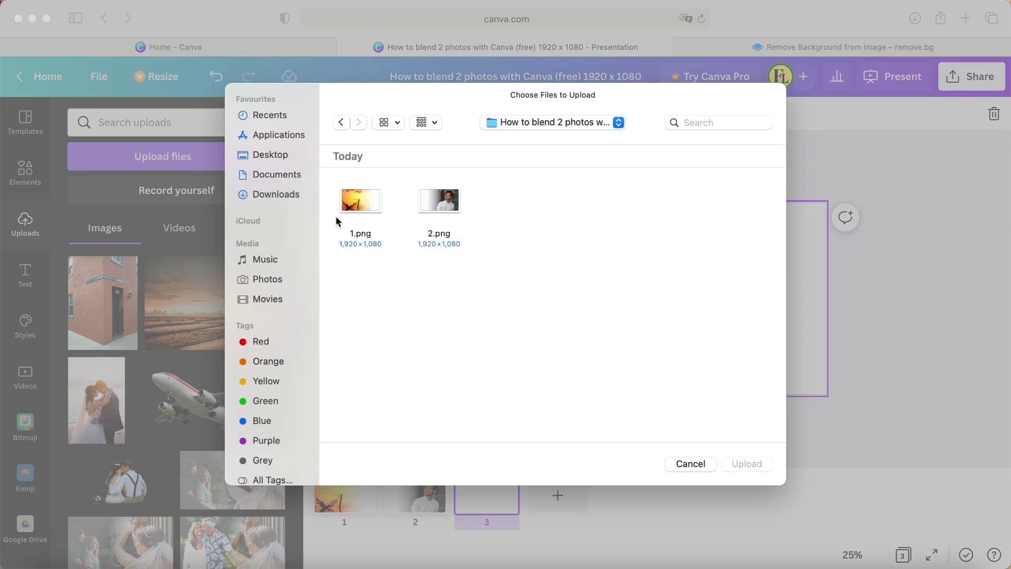
left_click(352, 210)
left_click(438, 202, "super")
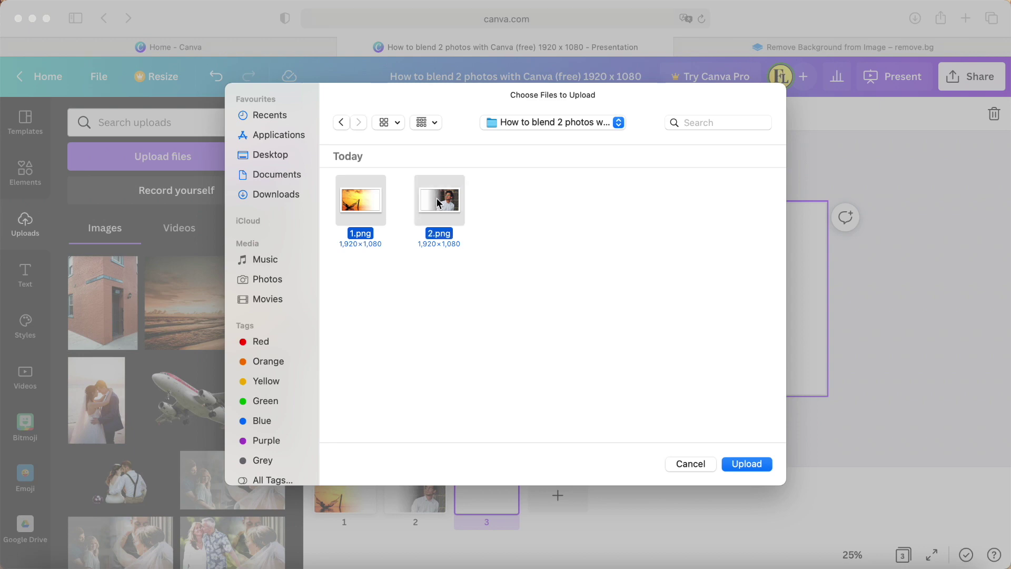
left_click(747, 463)
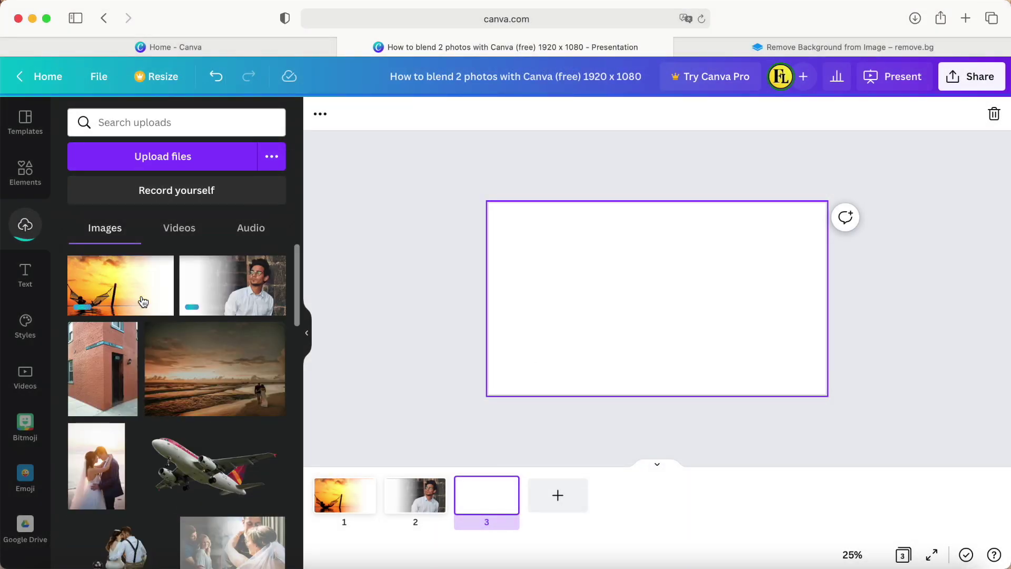
- Add the sunset hammock image to page 3 and enlarge it to fill the page
left_click(112, 288)
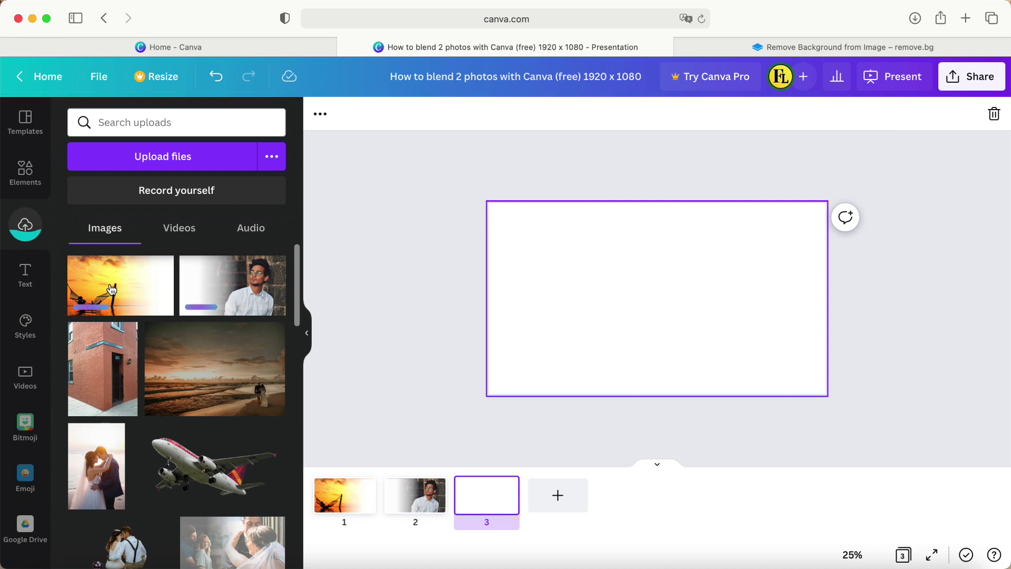
left_click(717, 449)
left_click(627, 322)
left_click_drag(627, 322, 579, 293)
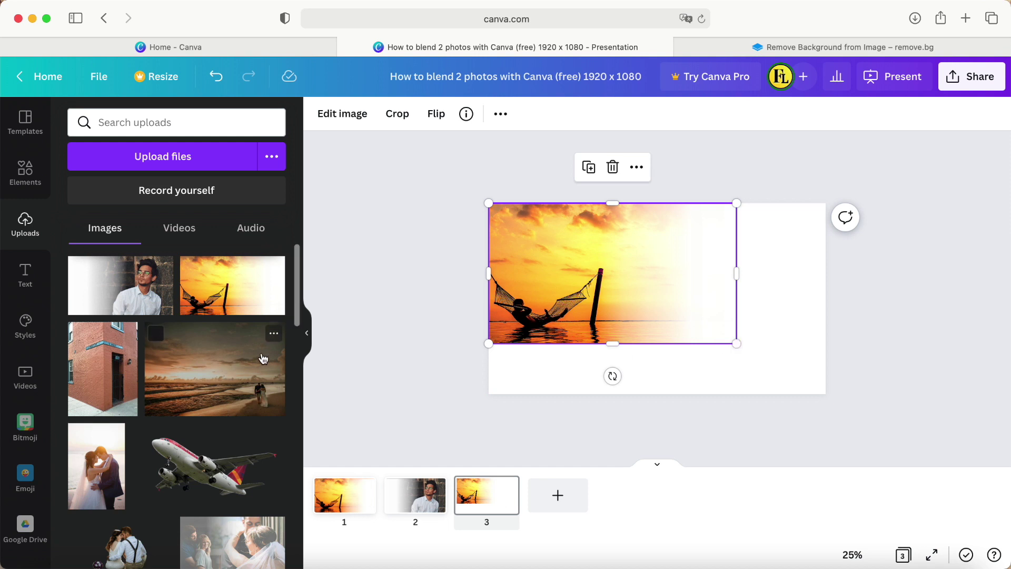
left_click_drag(738, 348, 825, 395)
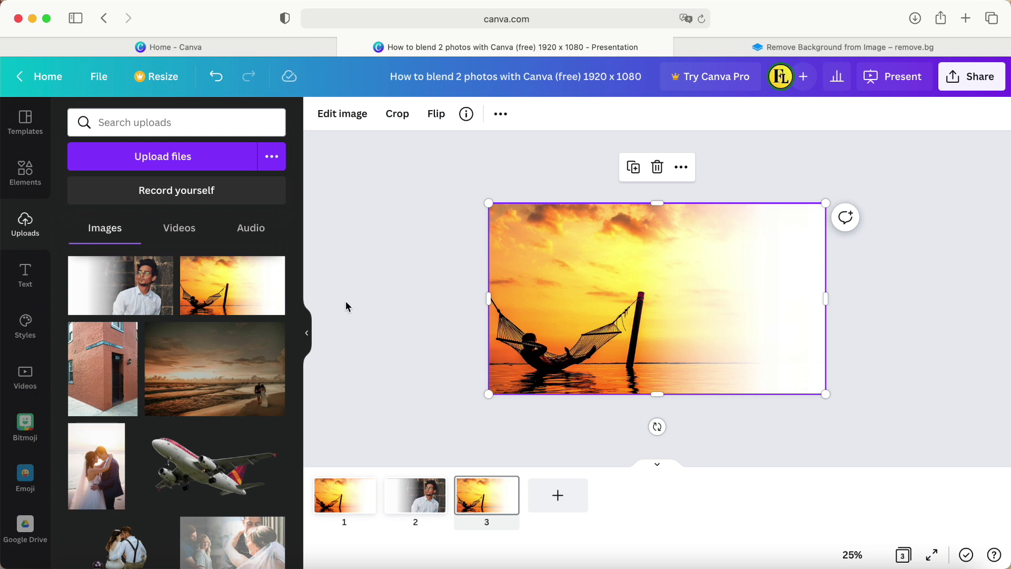
- Add the brick-wall portrait over it and resize it to fill page 3
left_click(125, 301)
left_click_drag(656, 295, 701, 270)
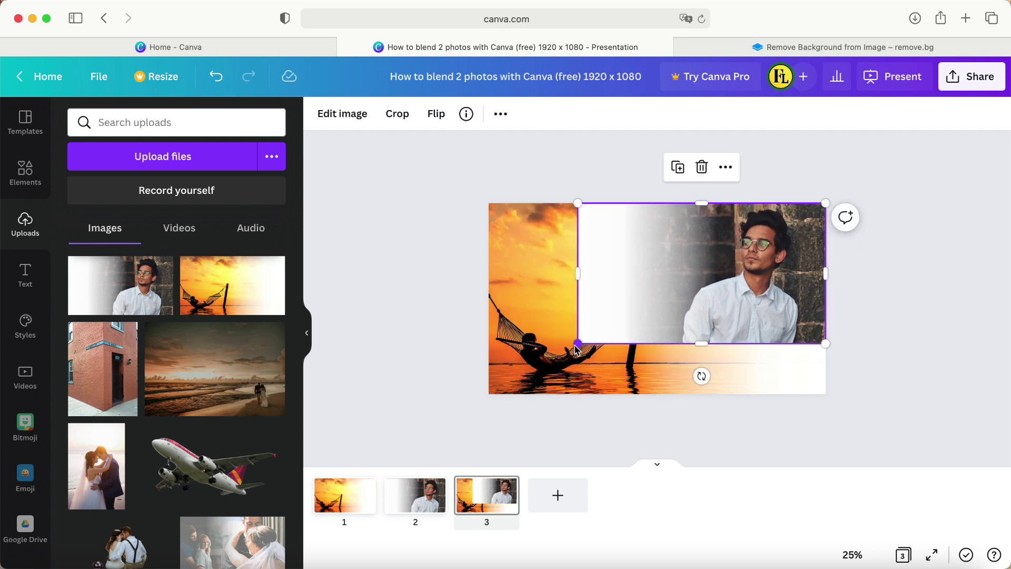
left_click_drag(578, 343, 488, 395)
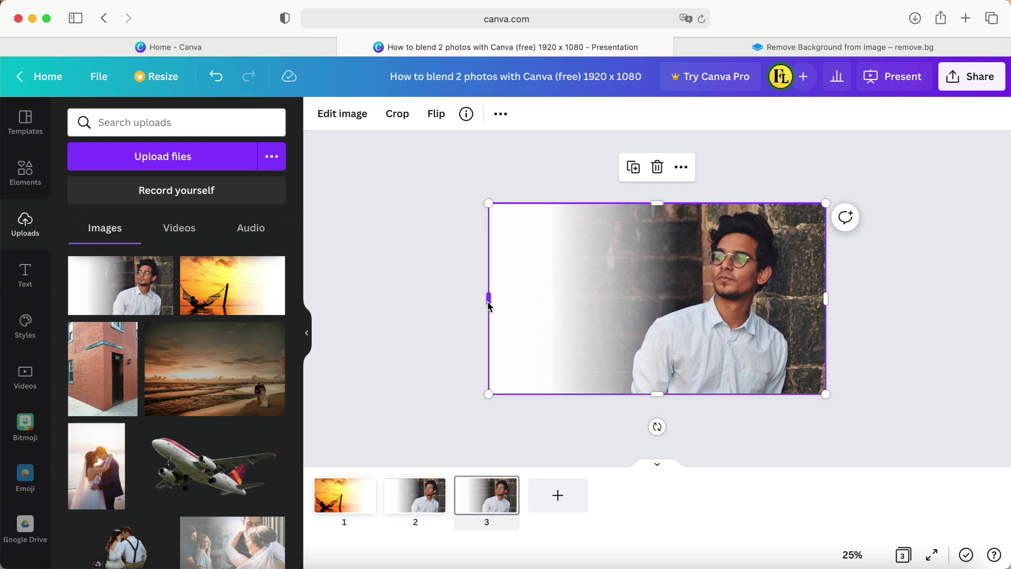
mouse_move(490, 300)
left_mouse_down()
mouse_move(552, 298)
mouse_move(488, 295)
left_mouse_up()
- Set the portrait's transparency to about 50, undoing an accidental deletion of the sunset image
left_click(497, 118)
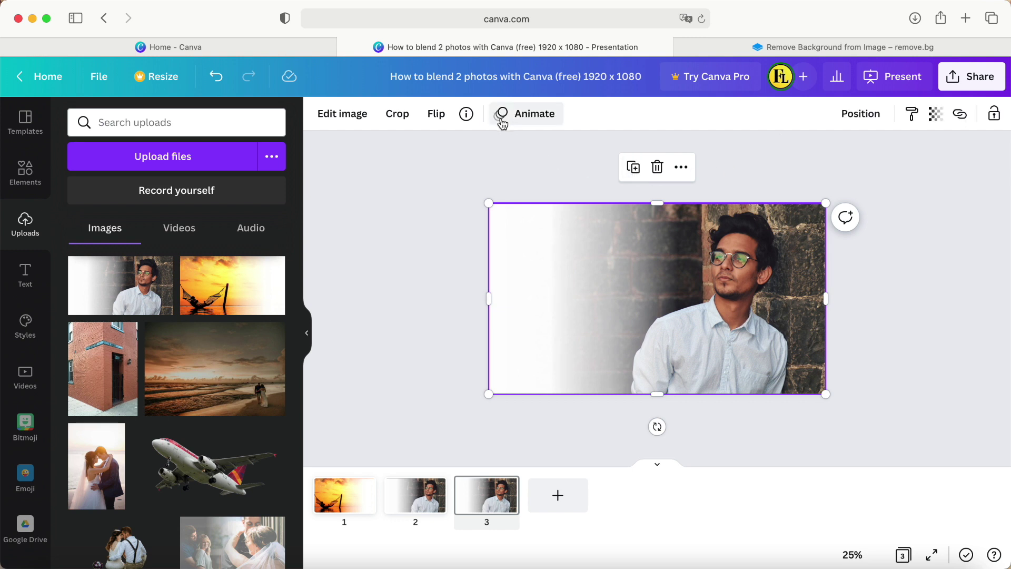
left_click(932, 122)
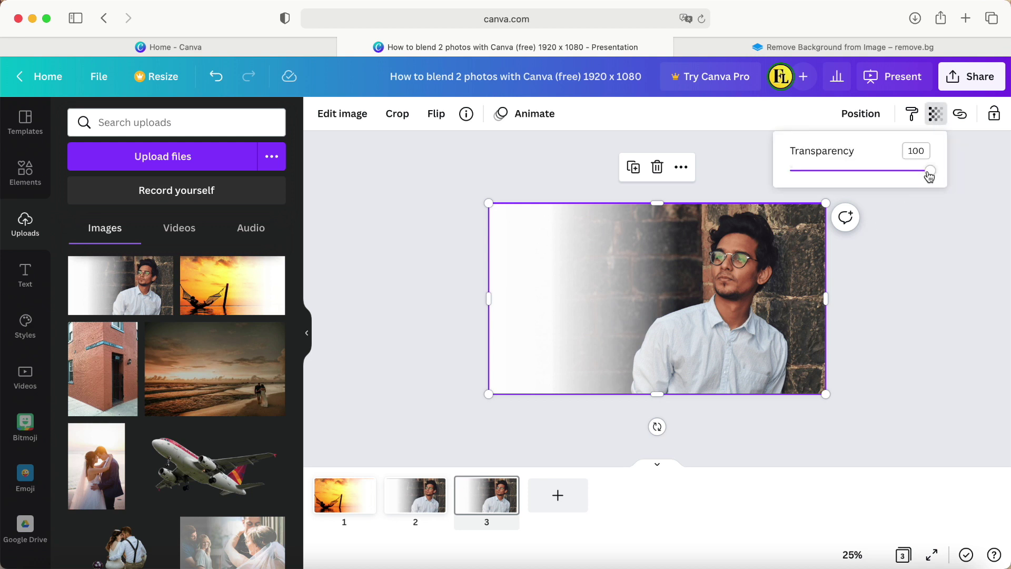
left_click_drag(930, 176, 857, 176)
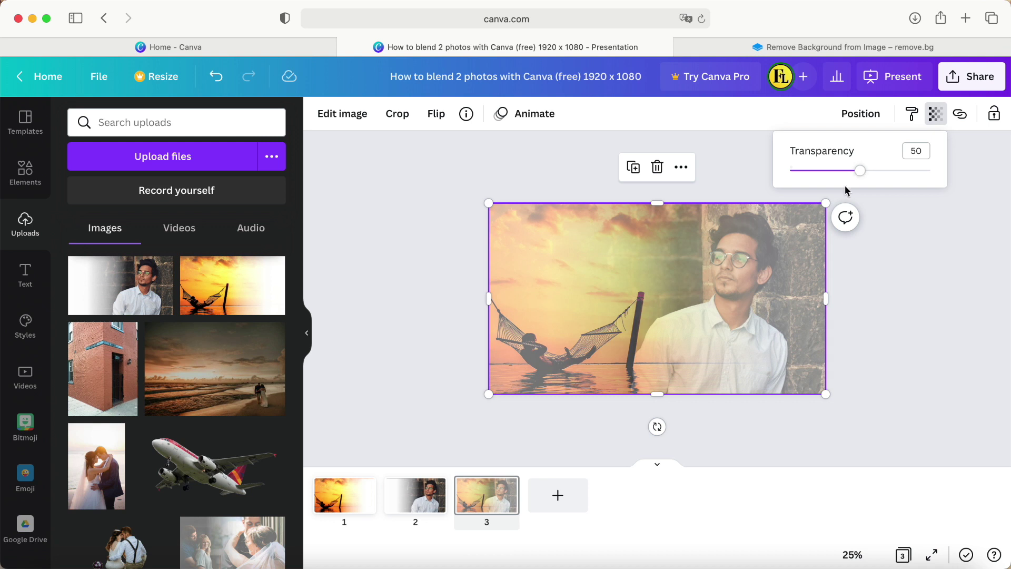
left_click(670, 304)
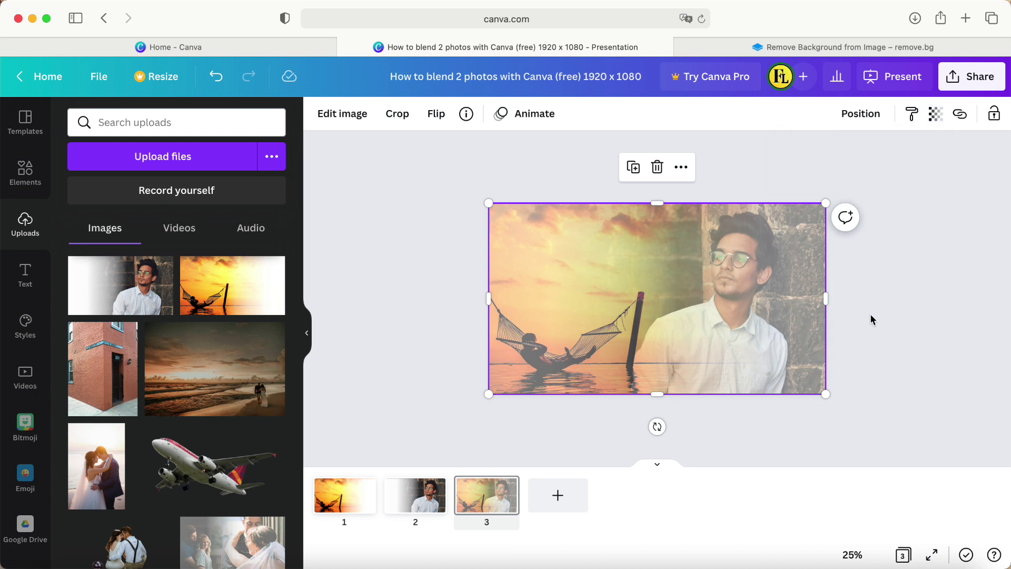
key("Delete")
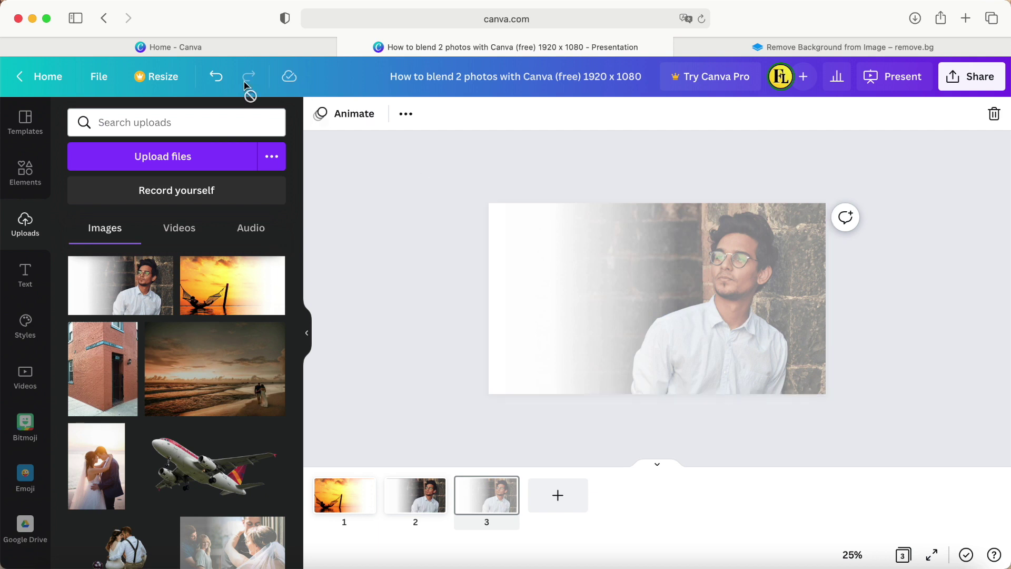
left_click(216, 83)
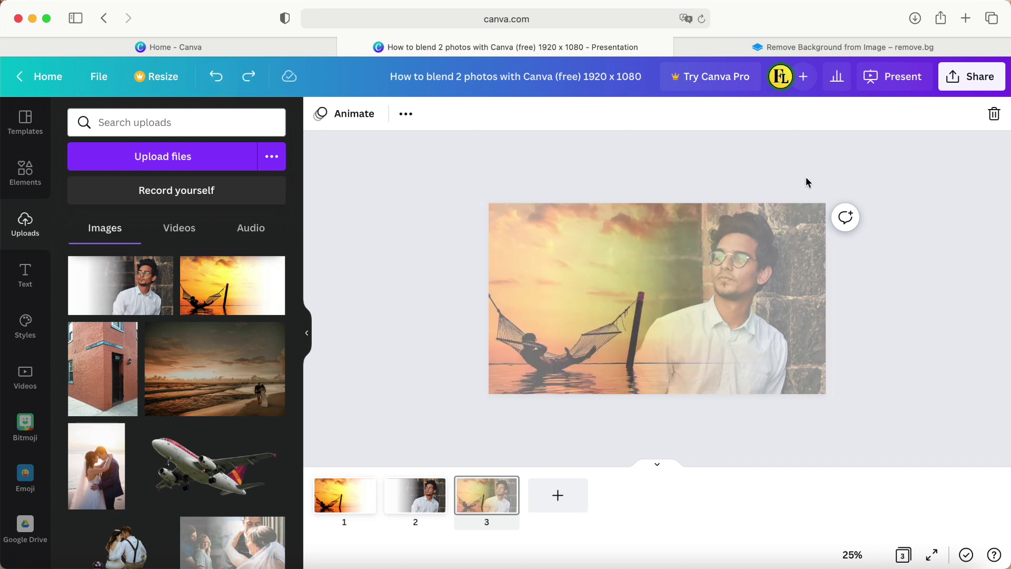
- Download only page 3 as a PNG, then add a blank page 4
left_click(947, 87)
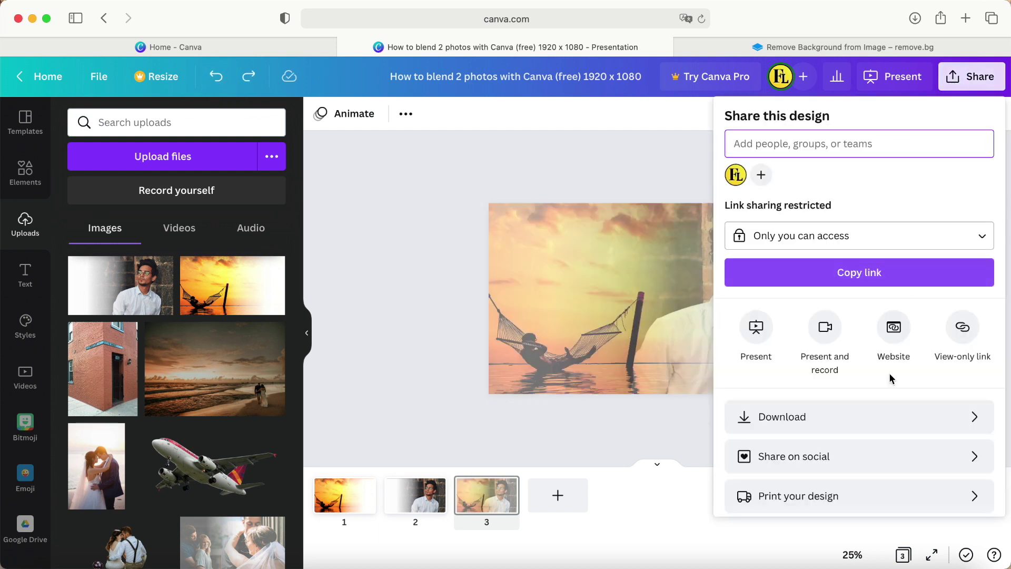
left_click(890, 422)
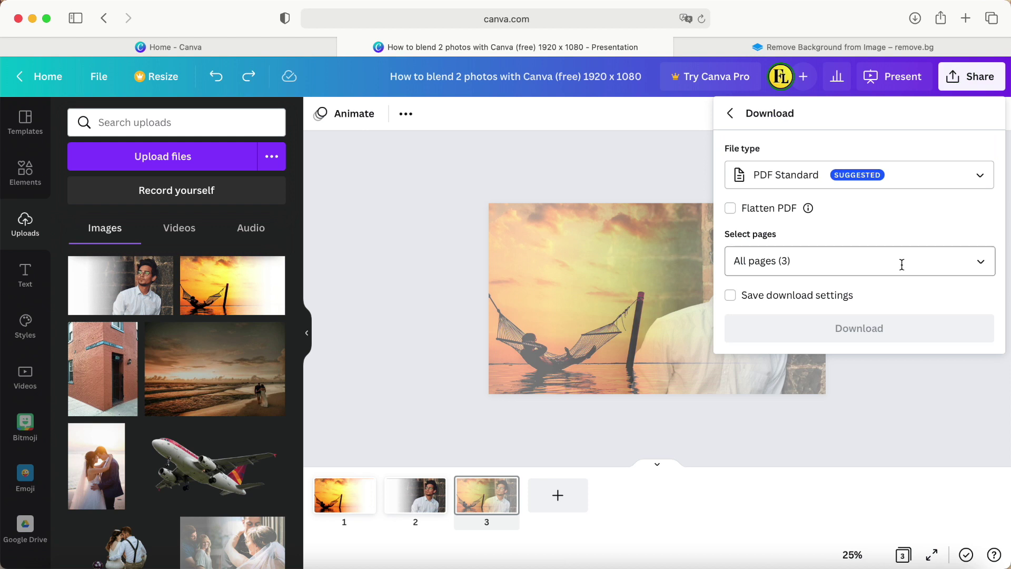
left_click(981, 176)
left_click(827, 276)
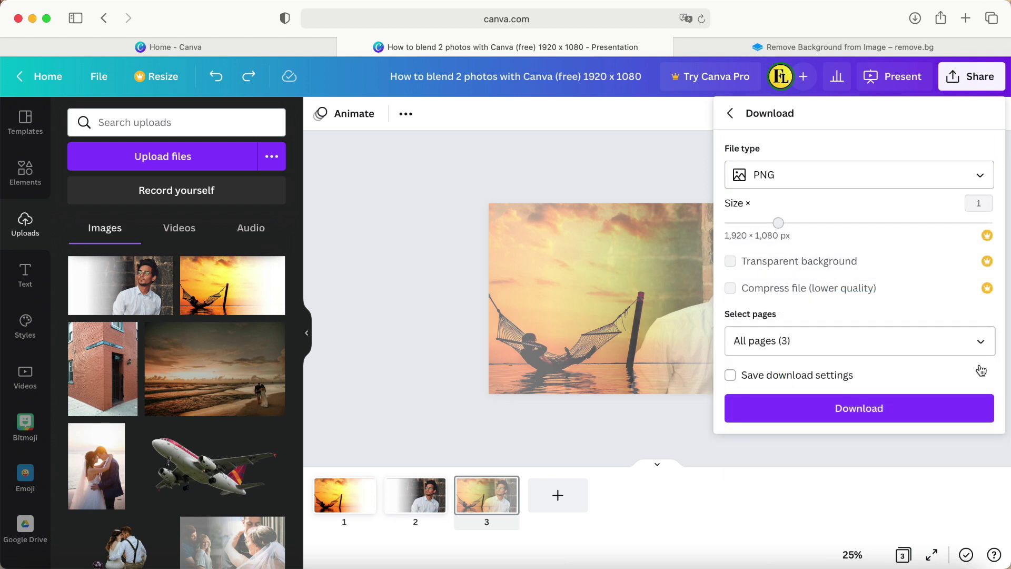
left_click(984, 345)
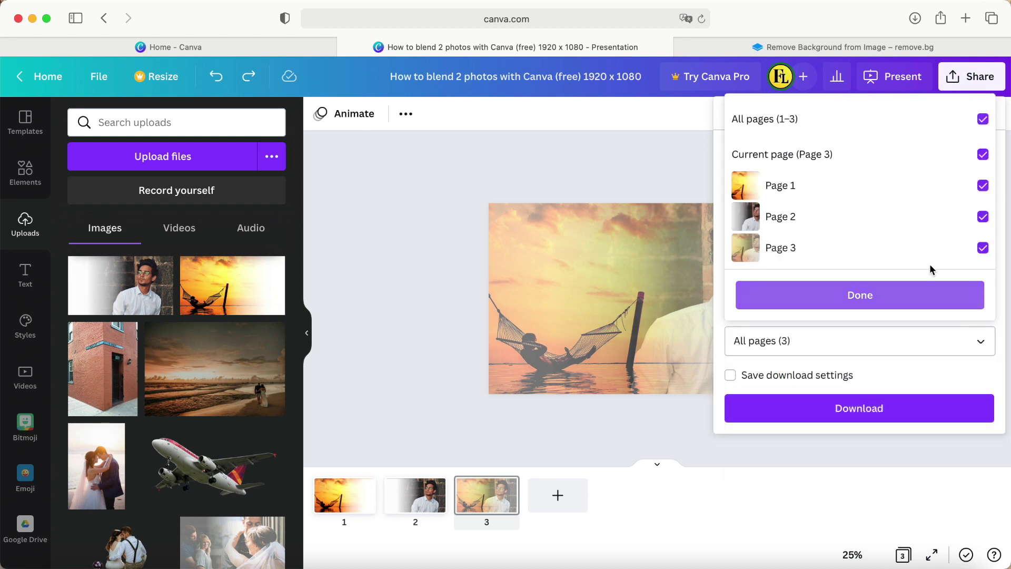
left_click(984, 119)
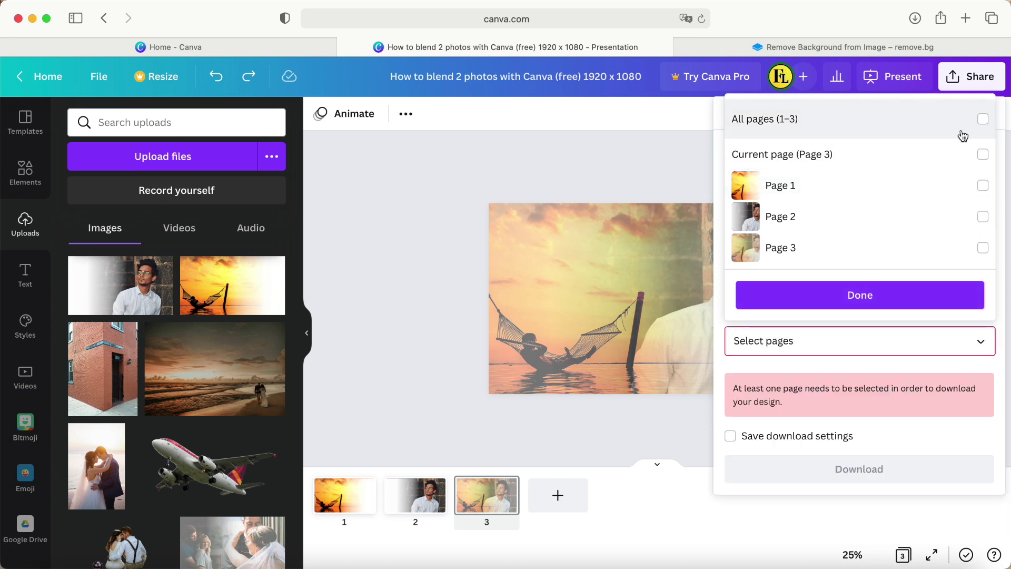
left_click(817, 245)
left_click(822, 294)
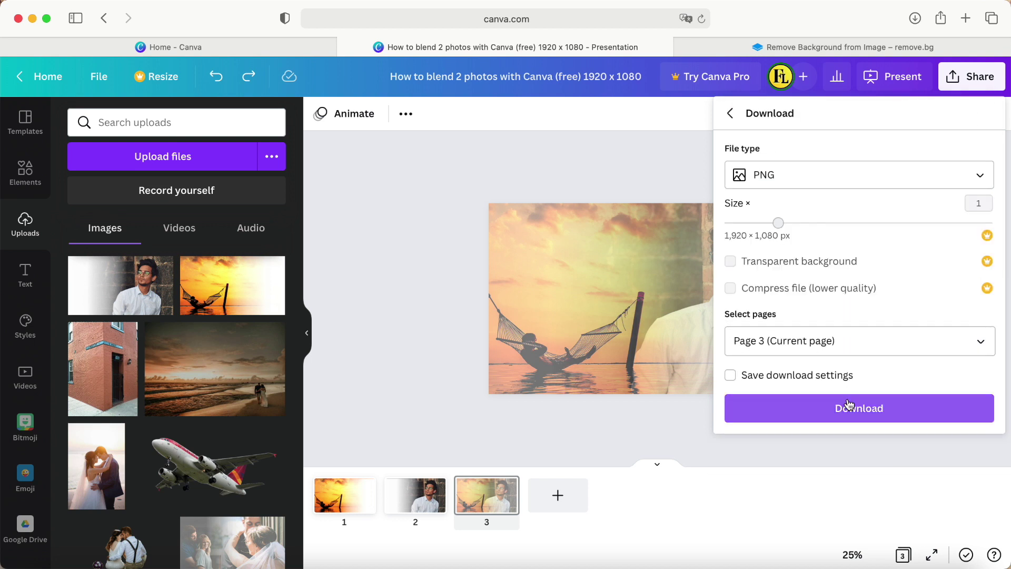
left_click(852, 416)
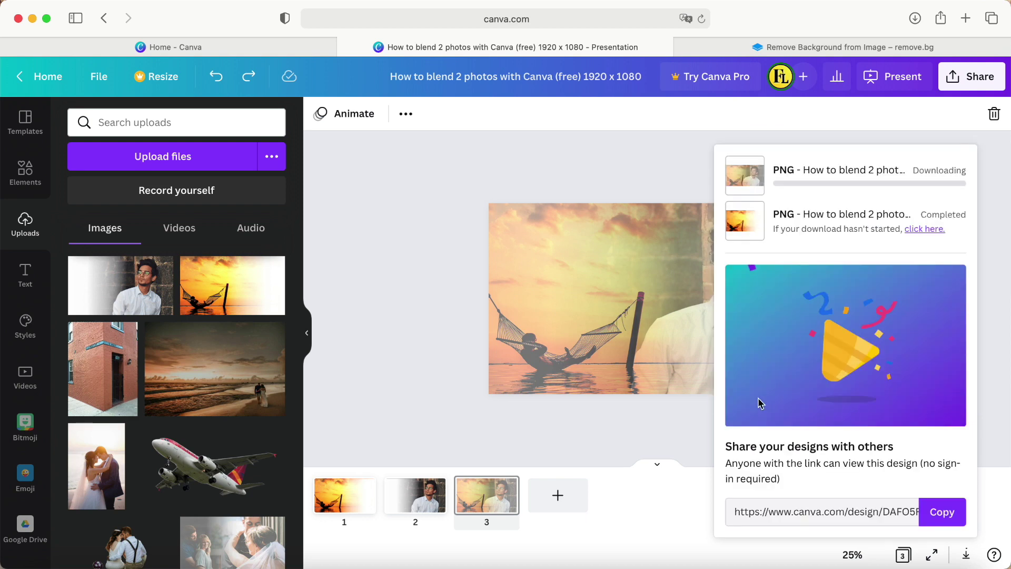
left_click(557, 495)
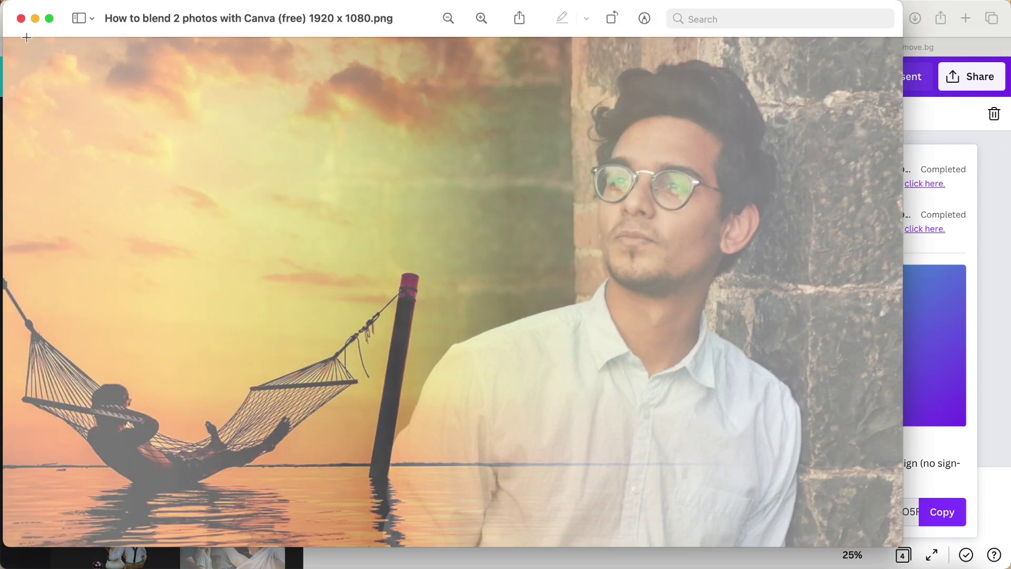
- Upload the exported blended PNG from the Downloads folder
left_click(21, 19)
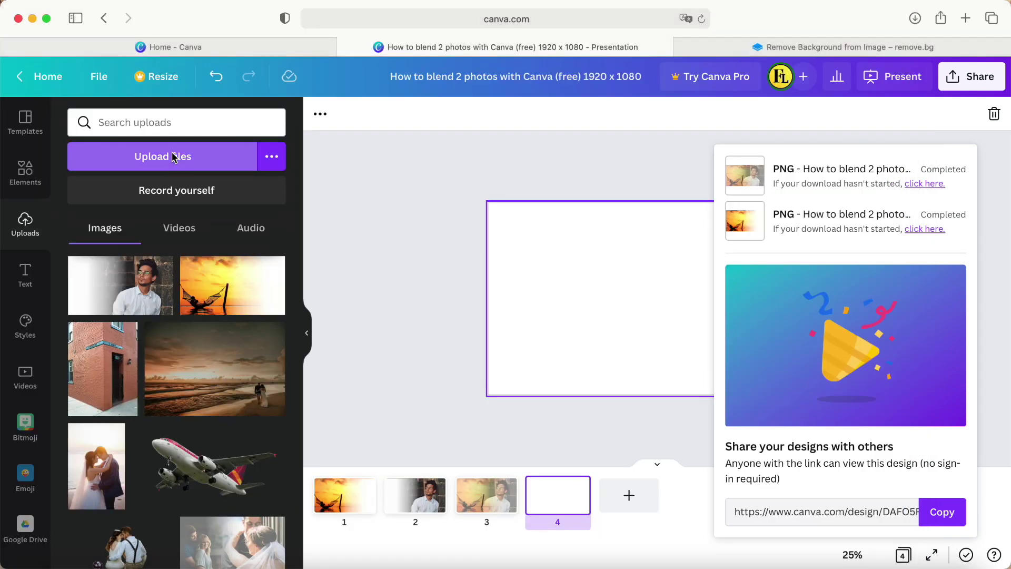
left_click(168, 161)
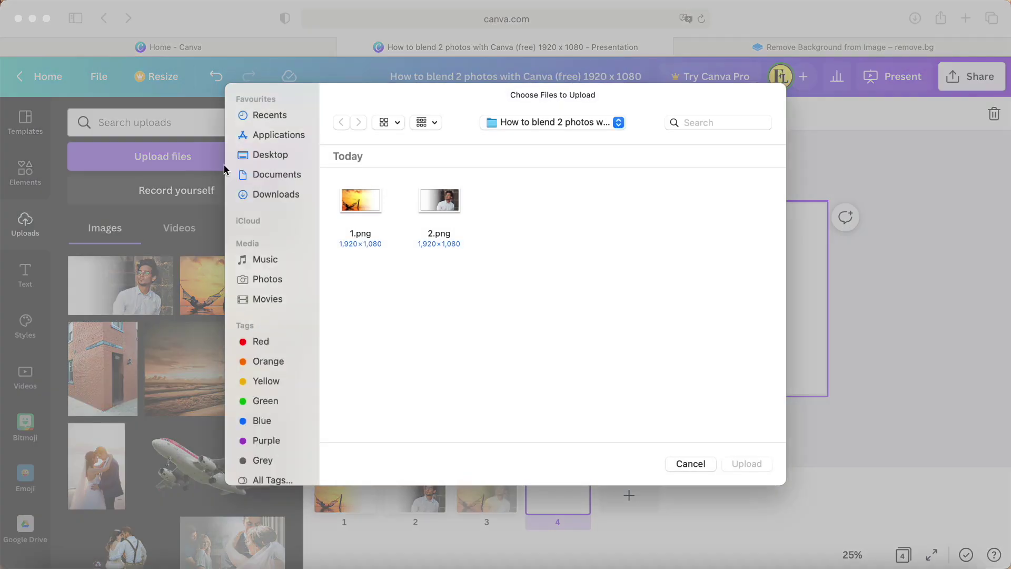
left_click(288, 195)
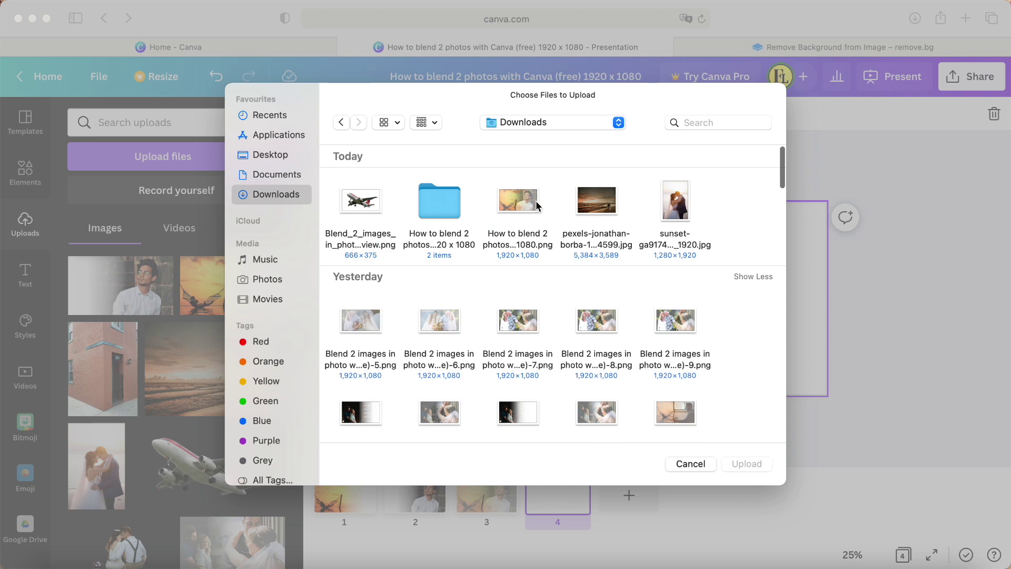
left_click(518, 204)
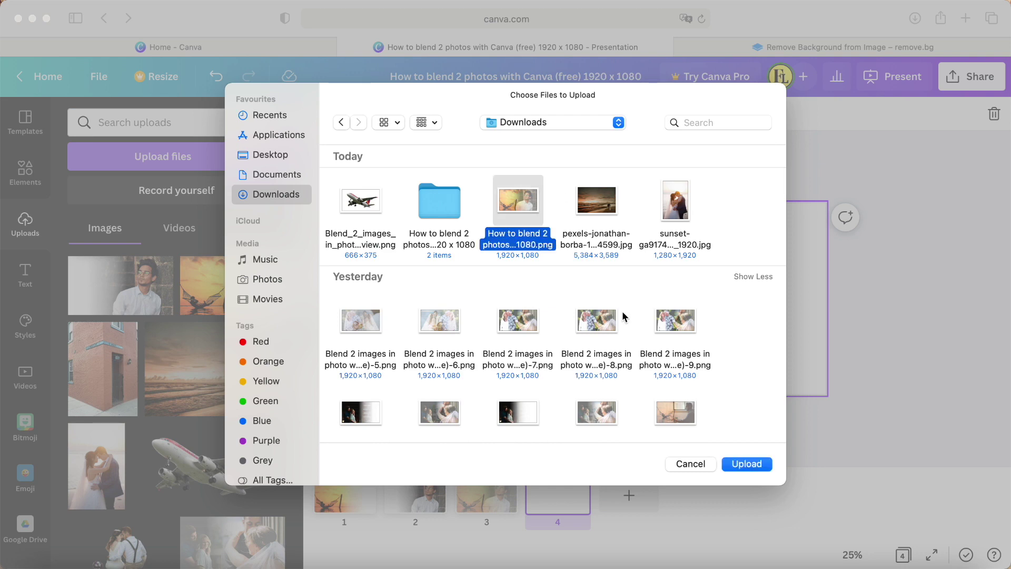
left_click(738, 466)
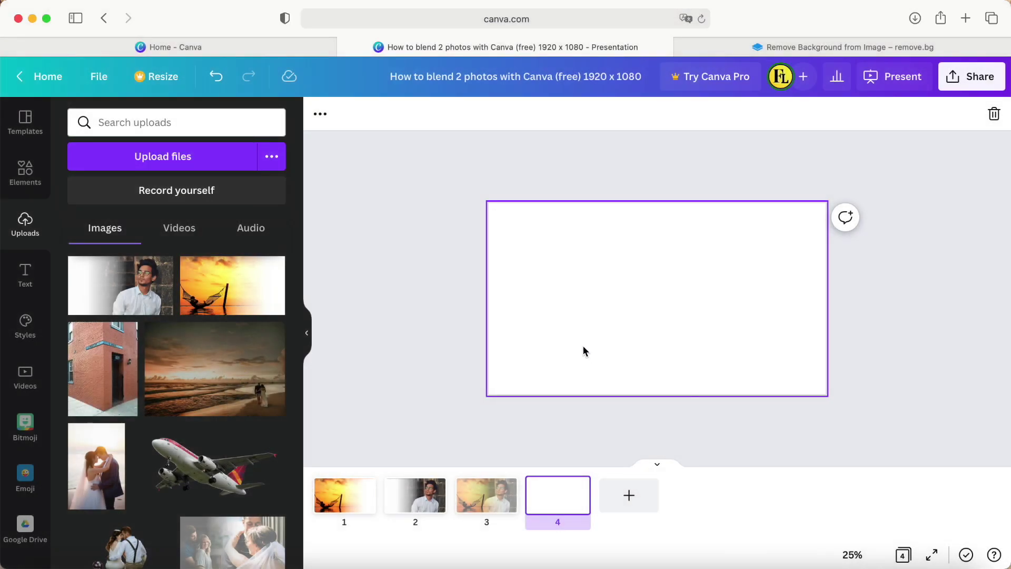
- Place the blended image on page 4 and stretch it to fill the page
left_click(117, 291)
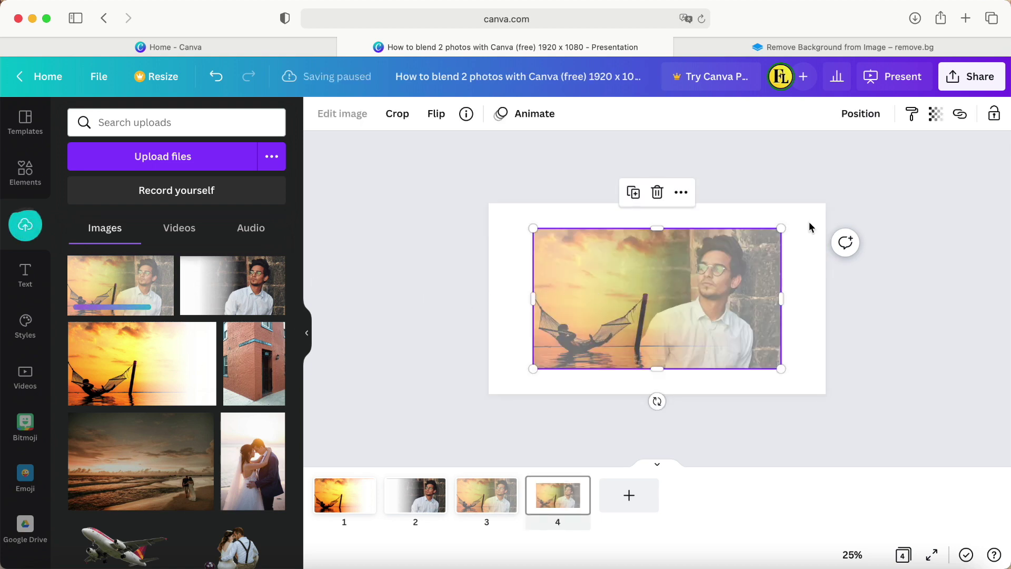
scroll(788, 236, "up", 5)
left_click_drag(657, 332, 582, 278)
left_click_drag(705, 403, 856, 465)
scroll(900, 361, "down", 5)
- Set the blended photo's brightness to -30 and contrast to 70
left_click(400, 322)
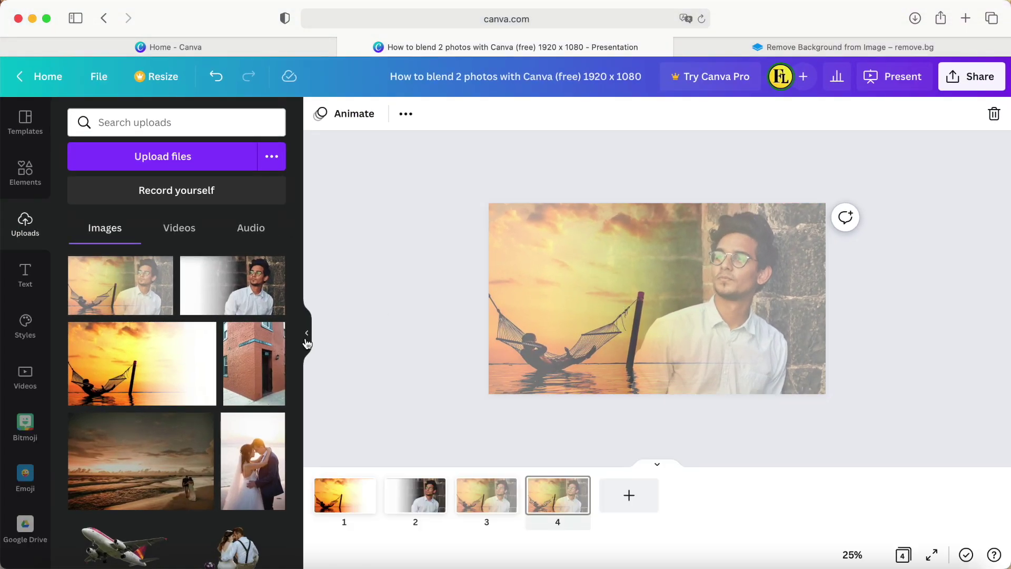
left_click(364, 259)
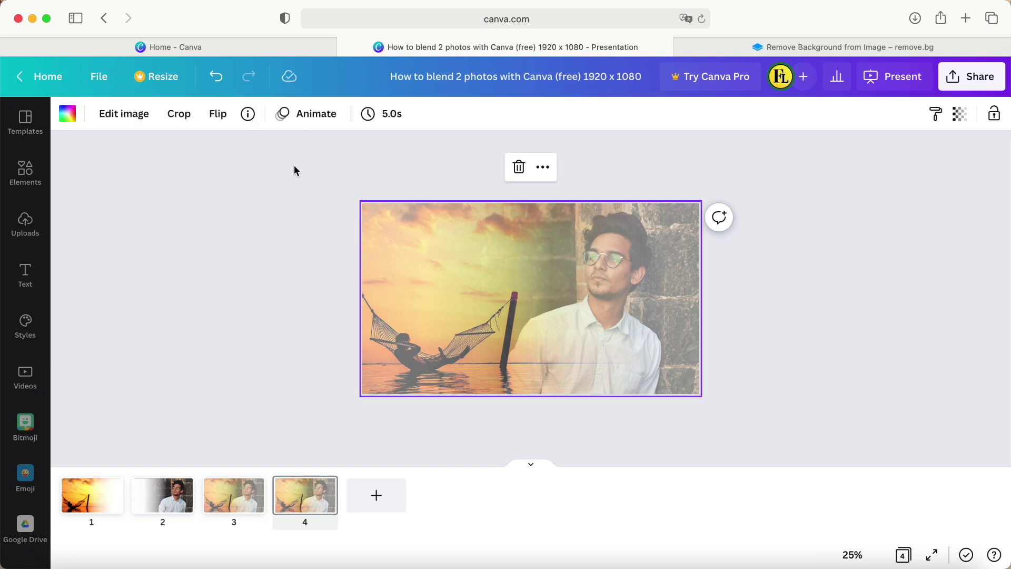
left_click(127, 115)
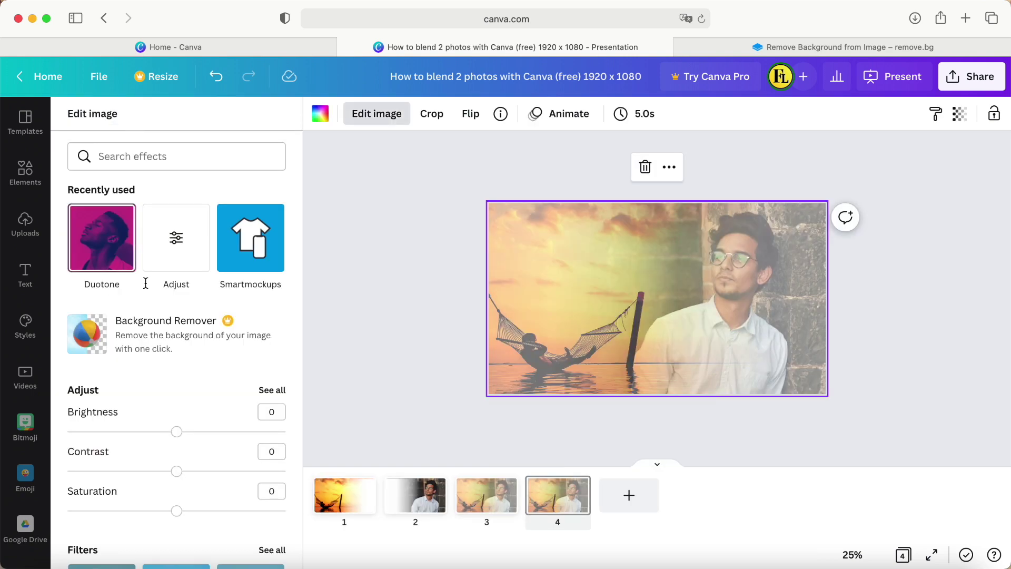
left_click(278, 393)
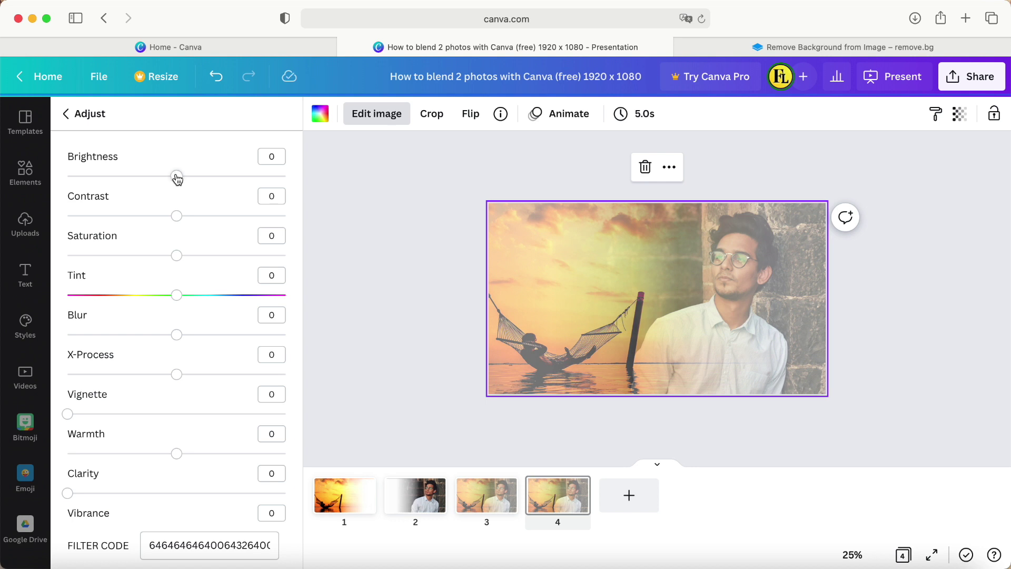
left_click_drag(177, 180, 145, 181)
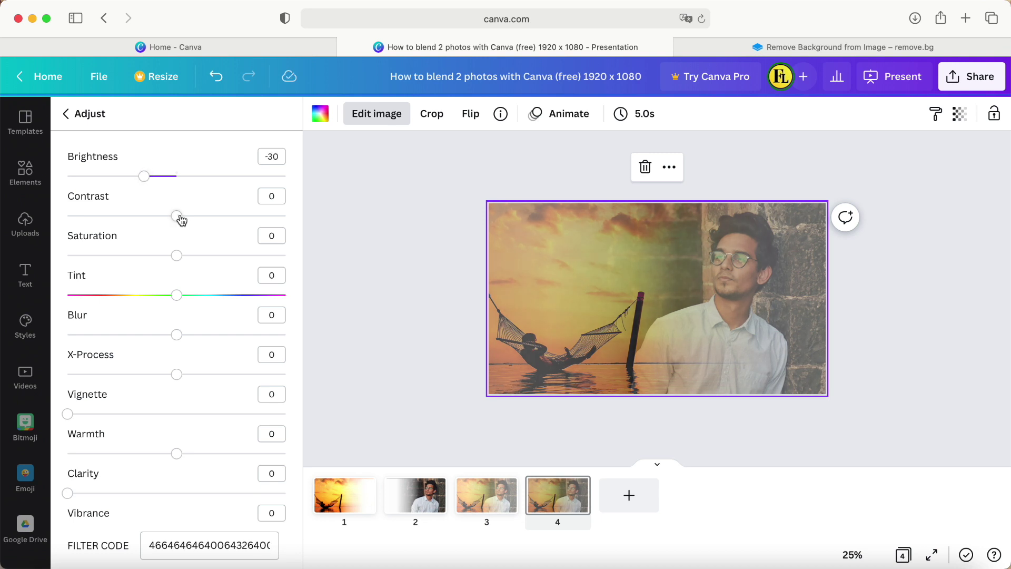
left_click_drag(181, 220, 256, 222)
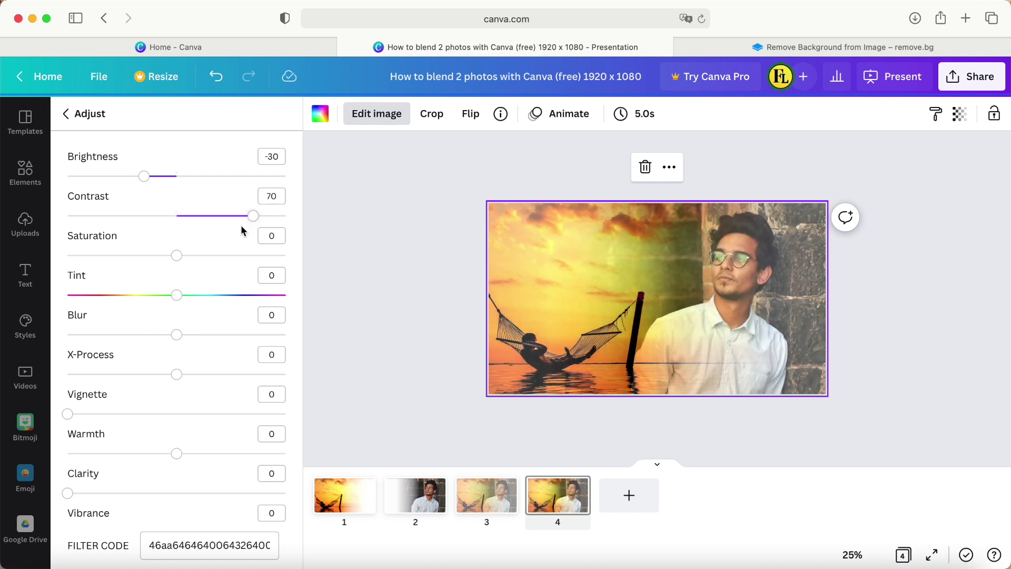
- Raise saturation to 100 and set blur to -11
left_click_drag(180, 261, 291, 260)
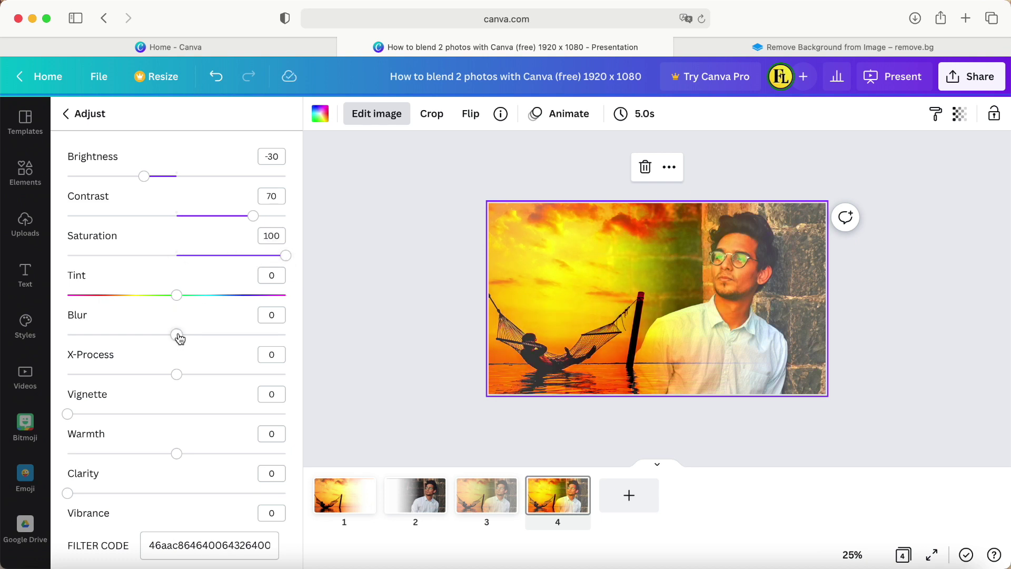
left_click_drag(179, 338, 166, 340)
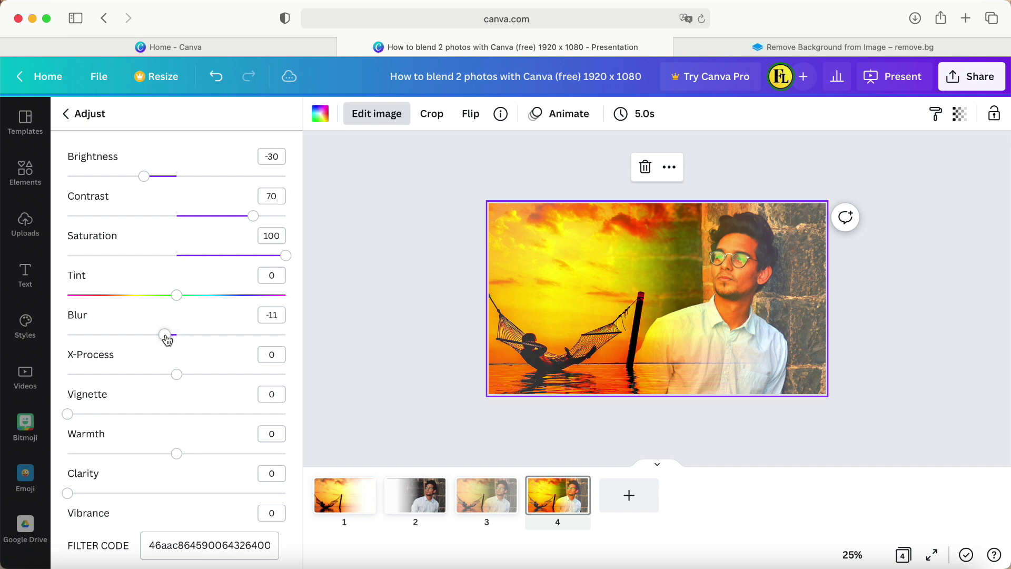
scroll(450, 321, "up", 5)
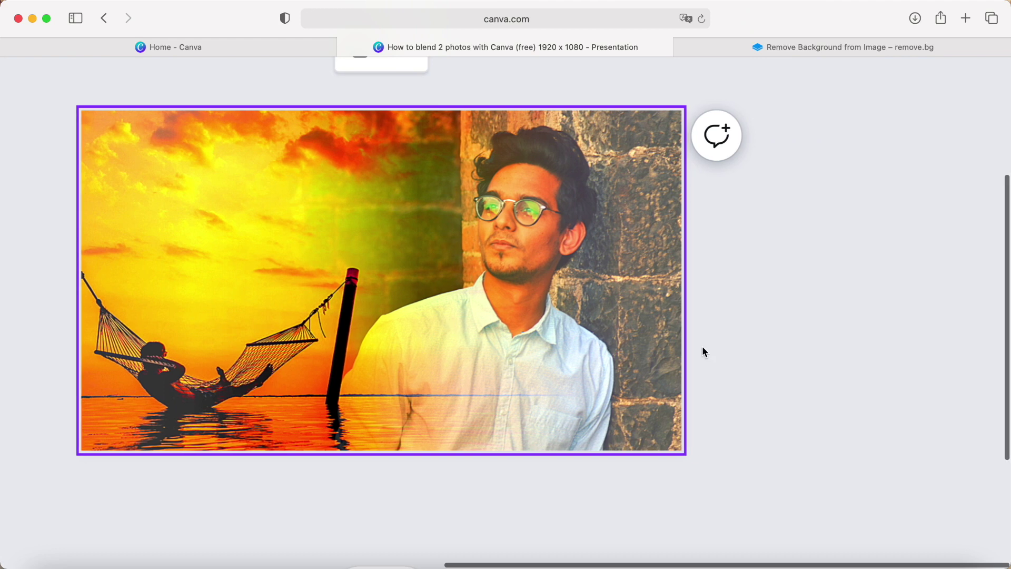
scroll(722, 354, "left", 4)
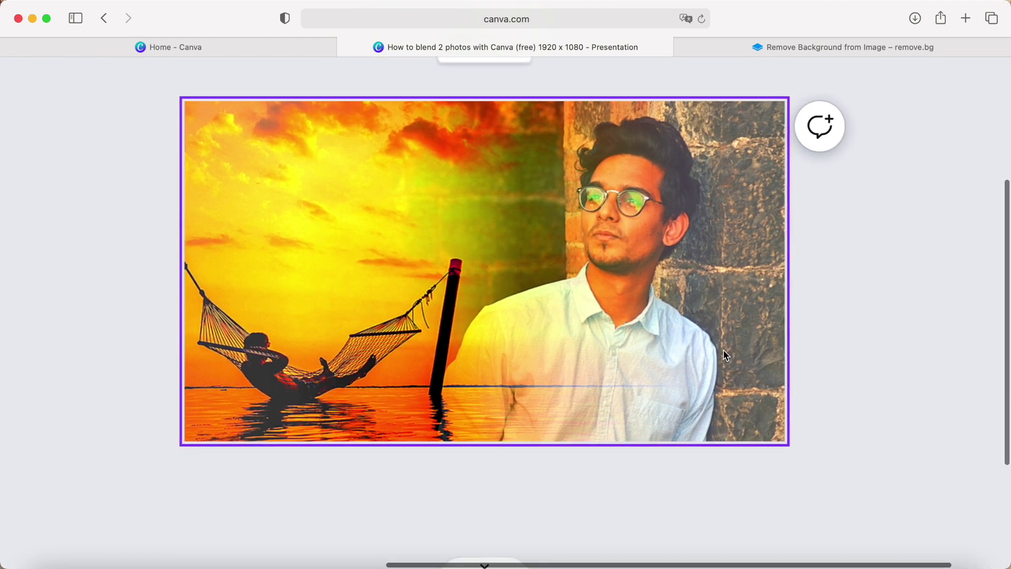
scroll(857, 344, "right", 4)
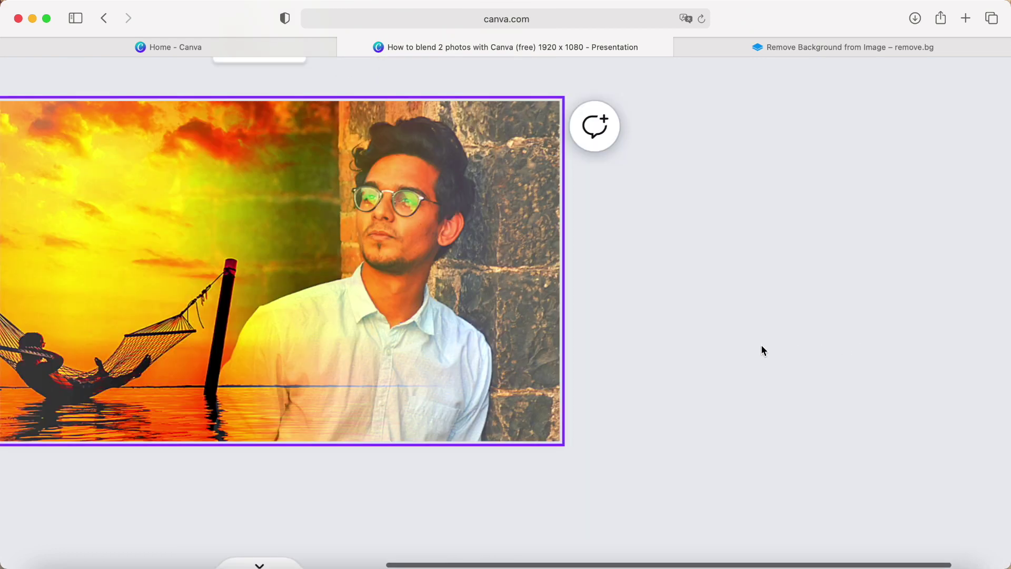
scroll(761, 346, "left", 4)
scroll(763, 349, "left", 3)
scroll(763, 350, "up", 2)
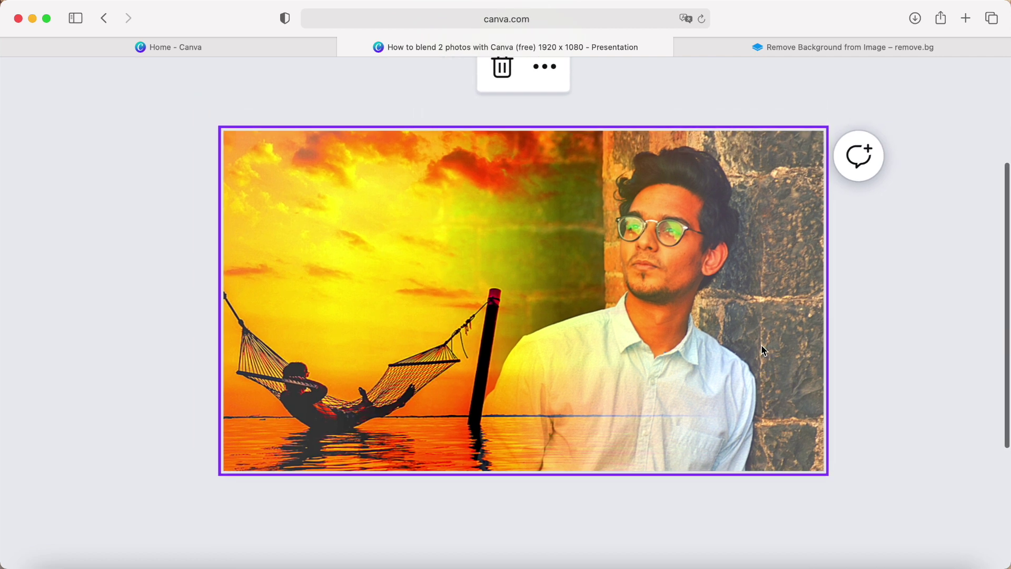
scroll(761, 345, "down", 5)
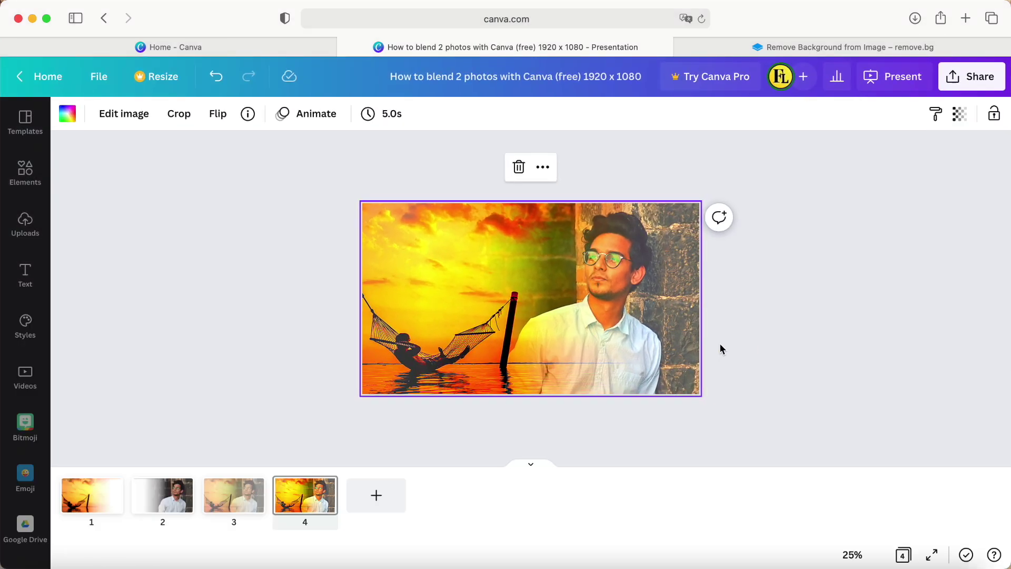
- Add the airplane image to page 4 and flip it horizontally to face left
left_click(24, 226)
scroll(135, 380, "down", 3)
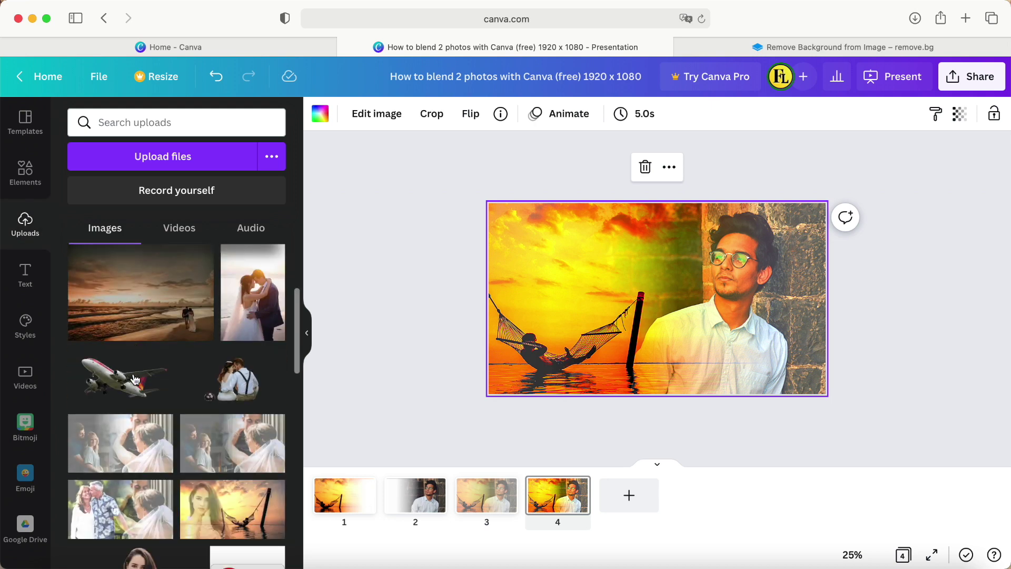
left_click(119, 388)
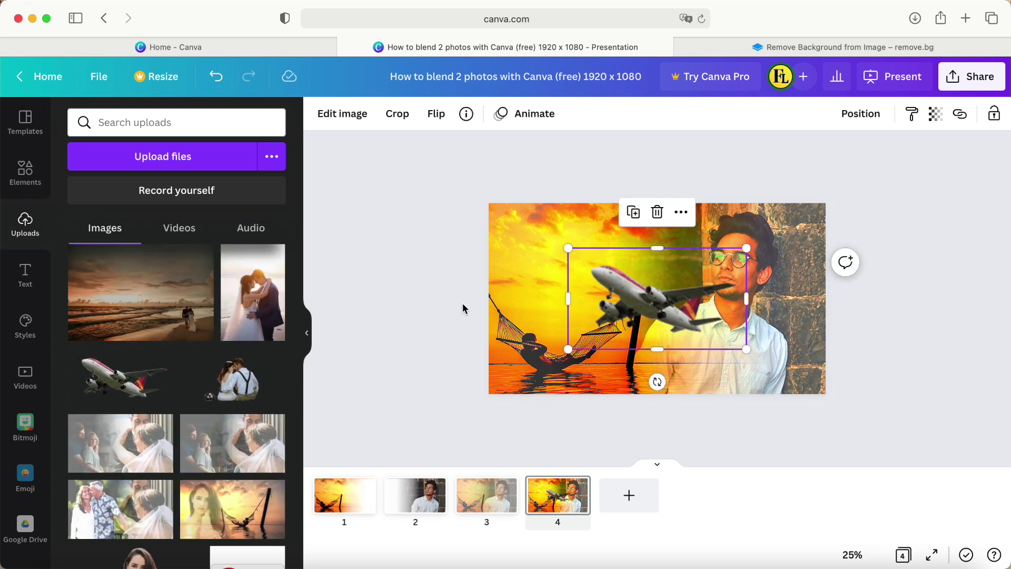
scroll(463, 306, "up", 5)
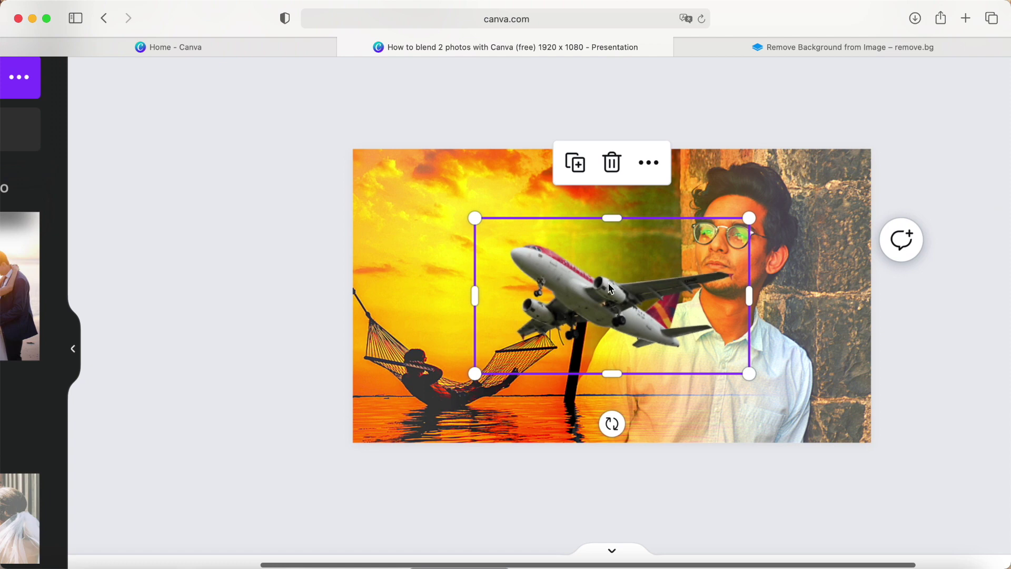
scroll(597, 285, "down", 5)
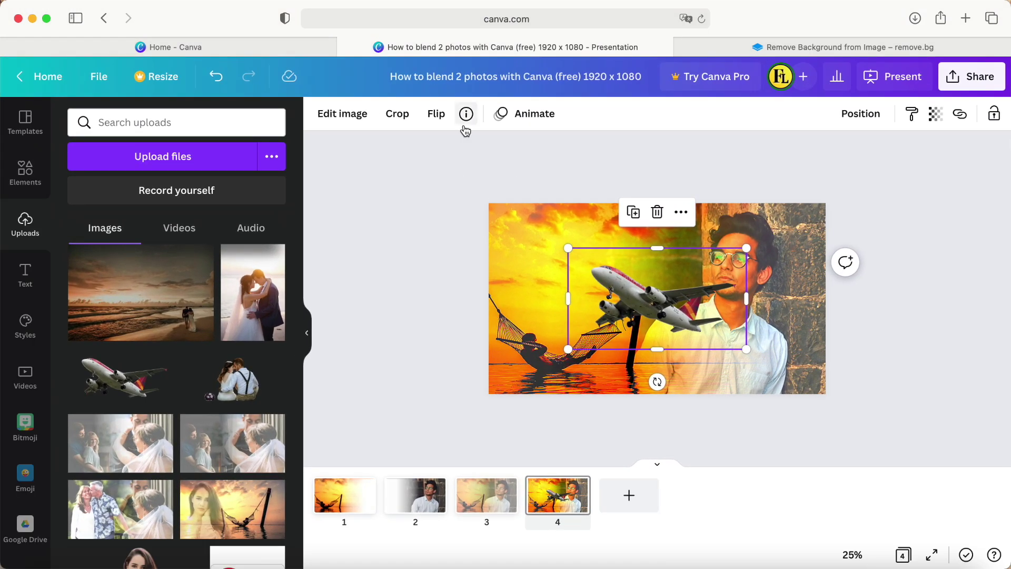
left_click(438, 117)
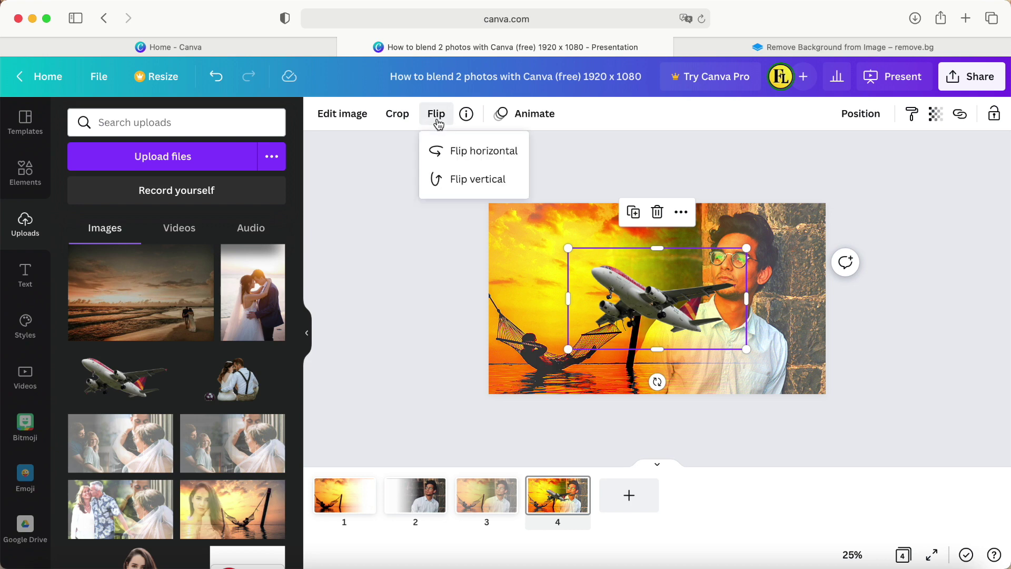
left_click(460, 155)
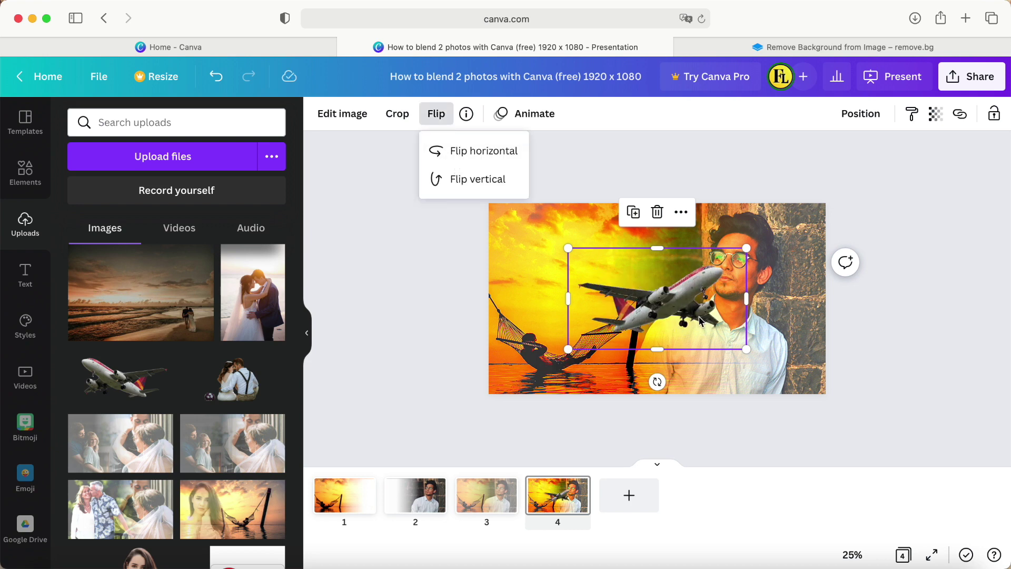
- Shrink the airplane, move it to the top-left sky, and set transparency to about 58
left_click_drag(691, 325, 630, 298)
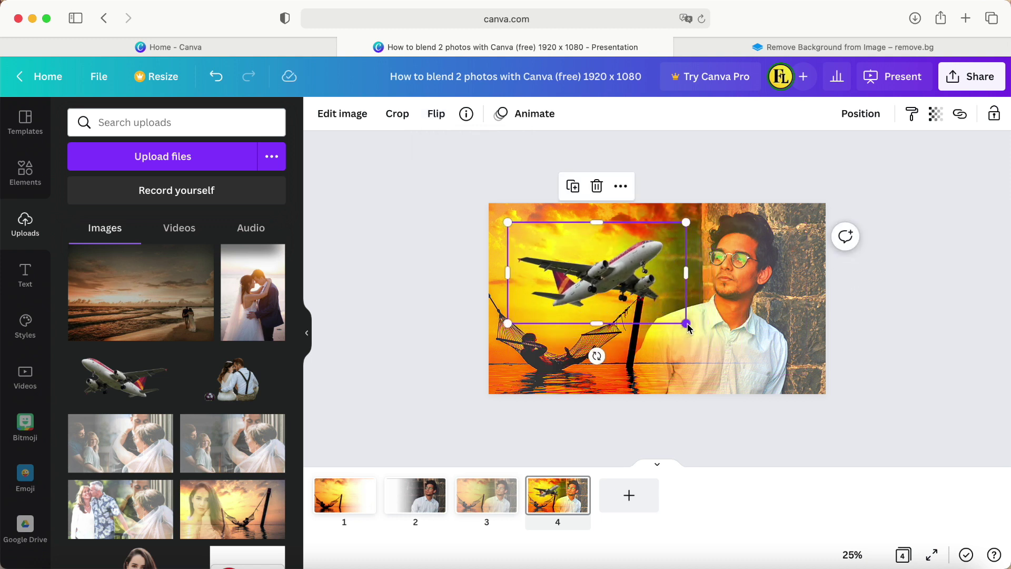
left_click_drag(688, 327, 541, 256)
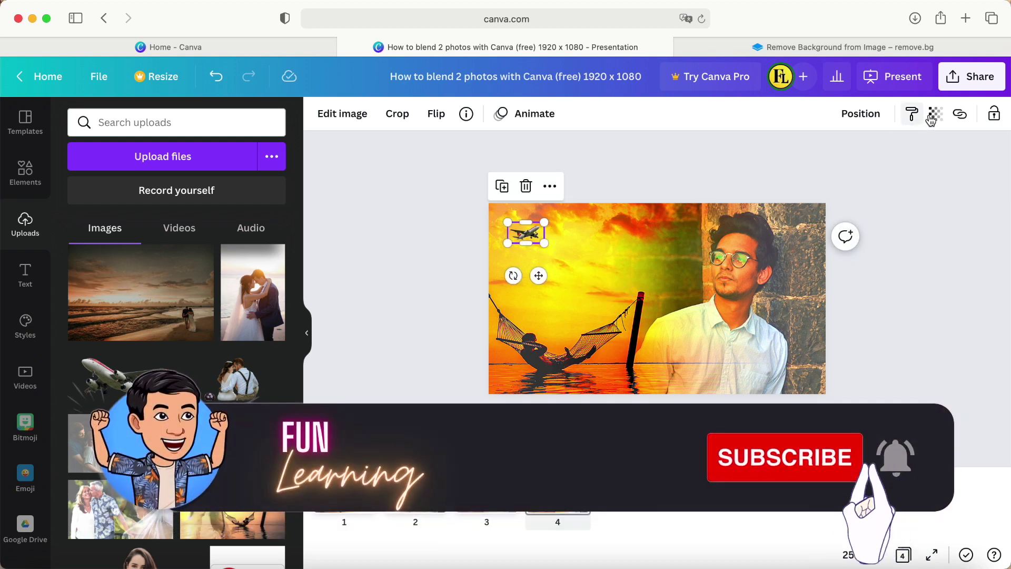
left_click(931, 117)
left_click_drag(928, 170, 862, 182)
left_click(878, 300)
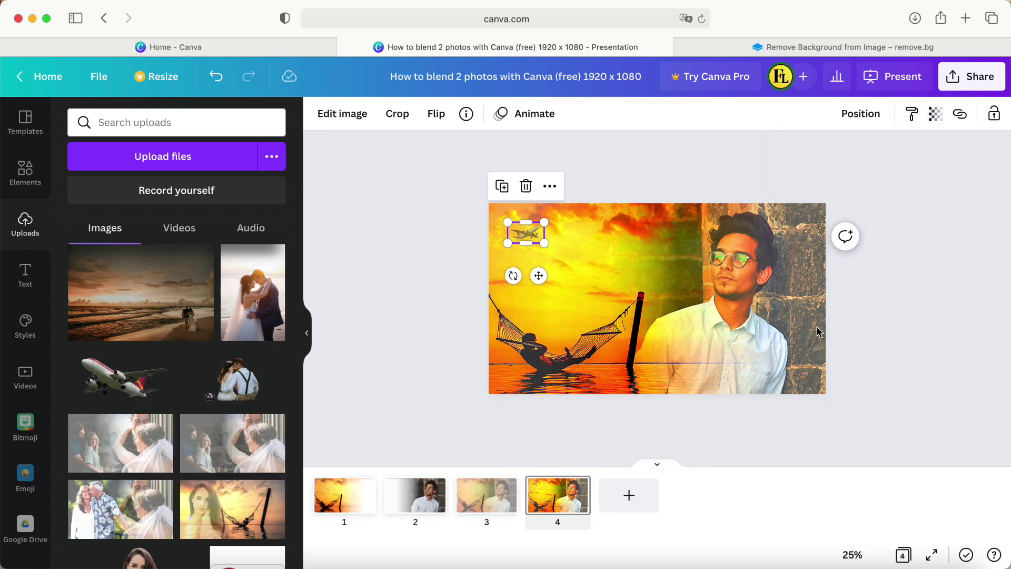
left_click(844, 340)
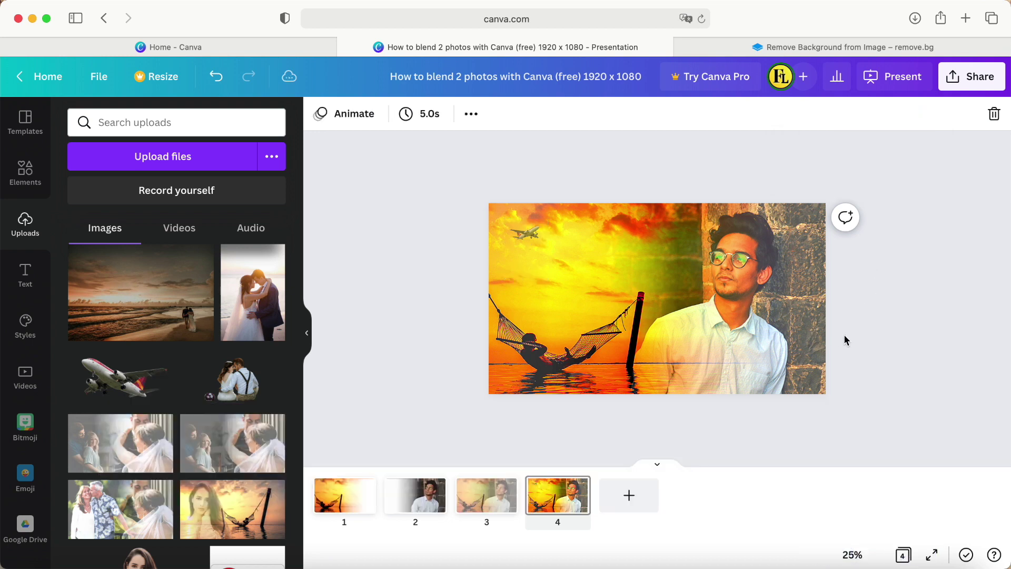
- Play the design full-screen in presentation mode
left_click(930, 558)
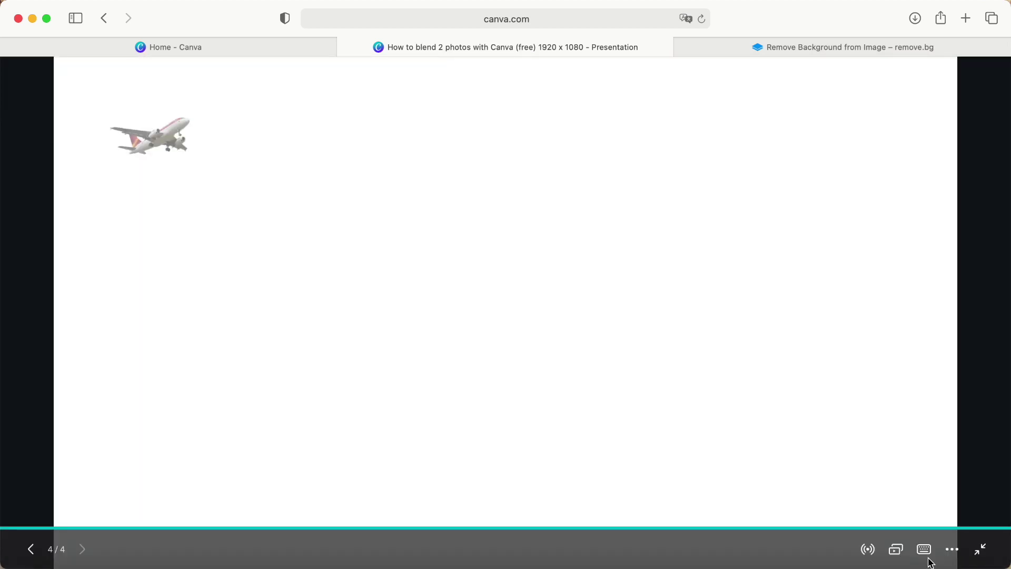